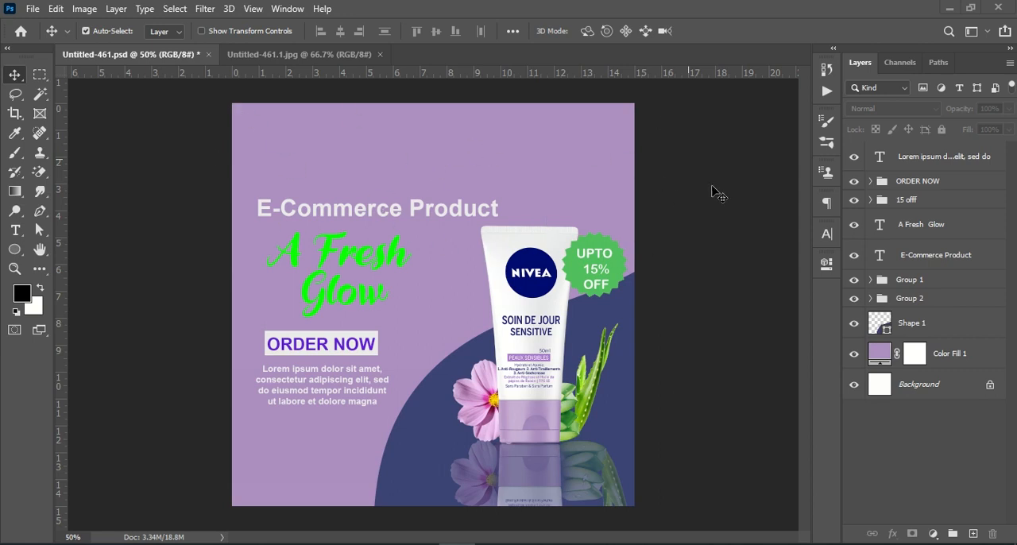
# Step: Create a new 1080 x 1080 px document at 300 ppi in 16-bit RGB with a white background
pyautogui.moveTo(272, 58); pyautogui.dragTo(105, 56)
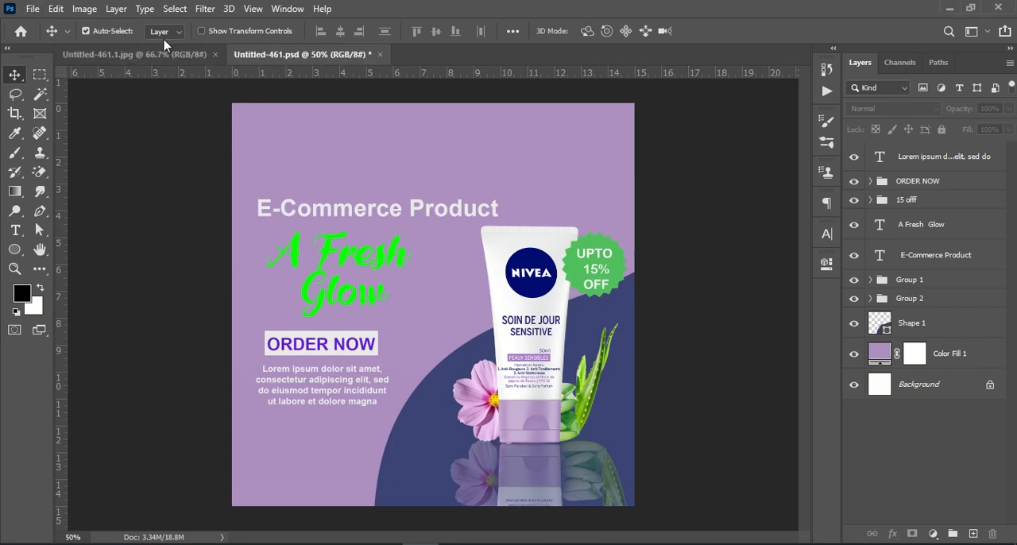
pyautogui.click(32, 11)
pyautogui.click(68, 28)
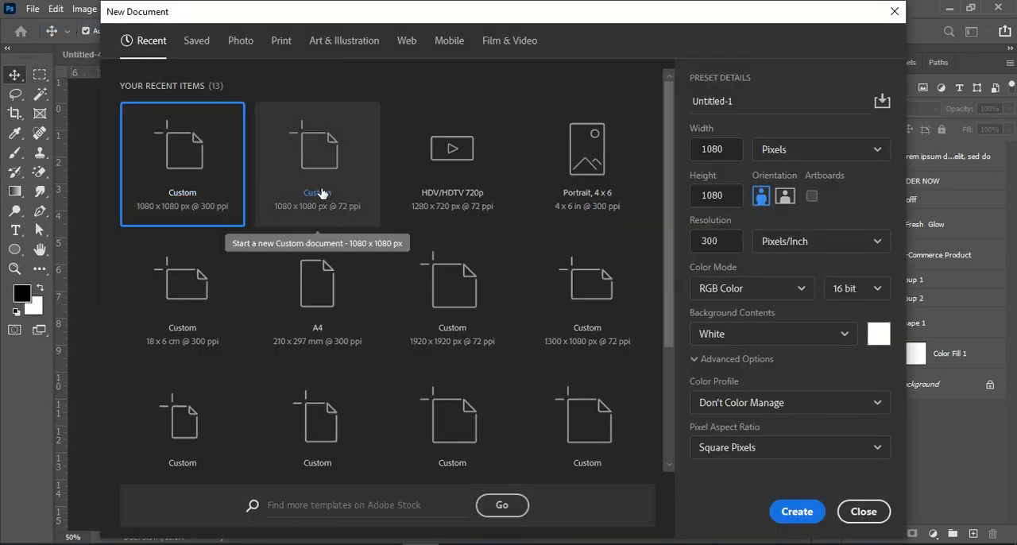
pyautogui.click(296, 208)
pyautogui.click(163, 173)
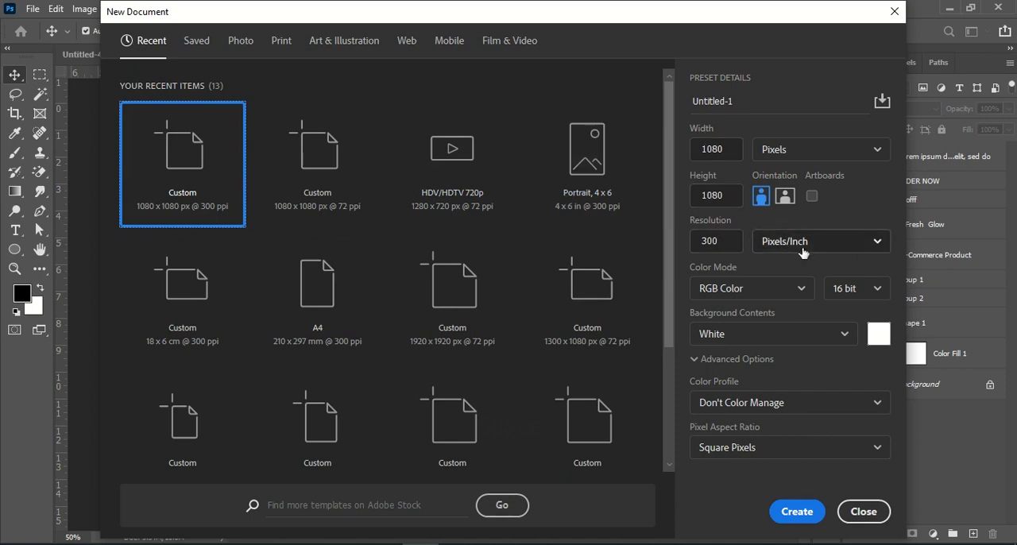
pyautogui.click(797, 512)
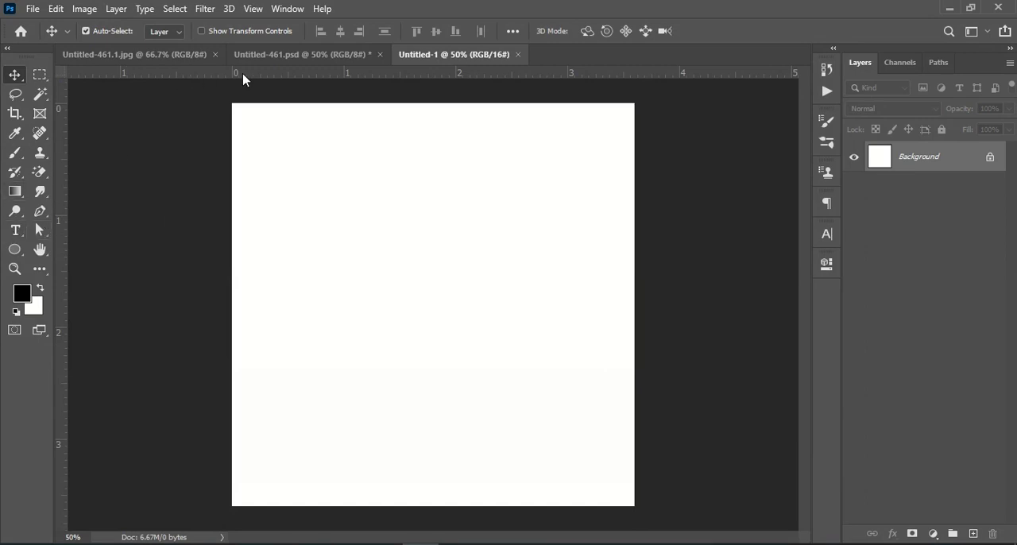
# Step: Draw a closed black shape with the Pen tool, its curved upper edge sweeping across the canvas's lower-right corner as in the reference design
pyautogui.click(276, 55)
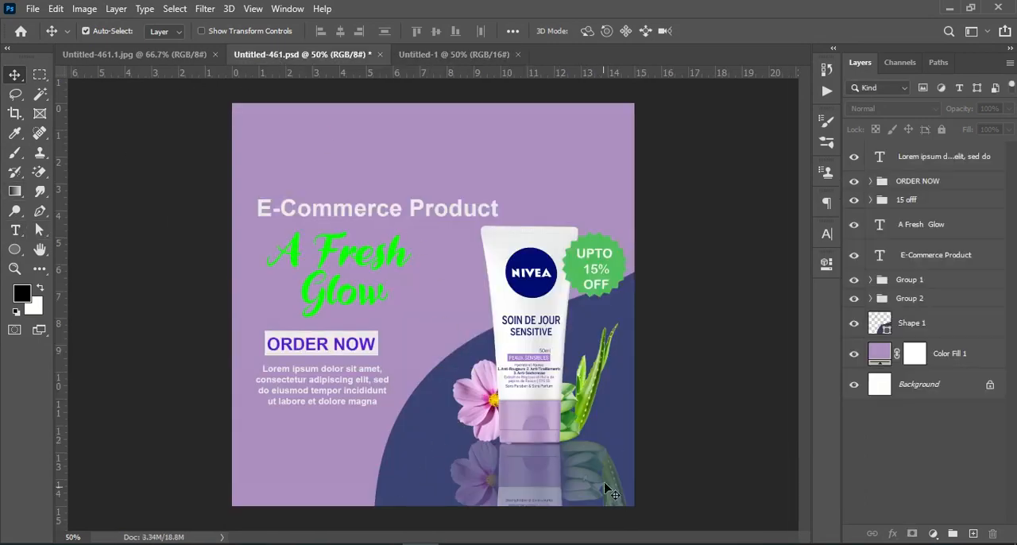
pyautogui.click(468, 56)
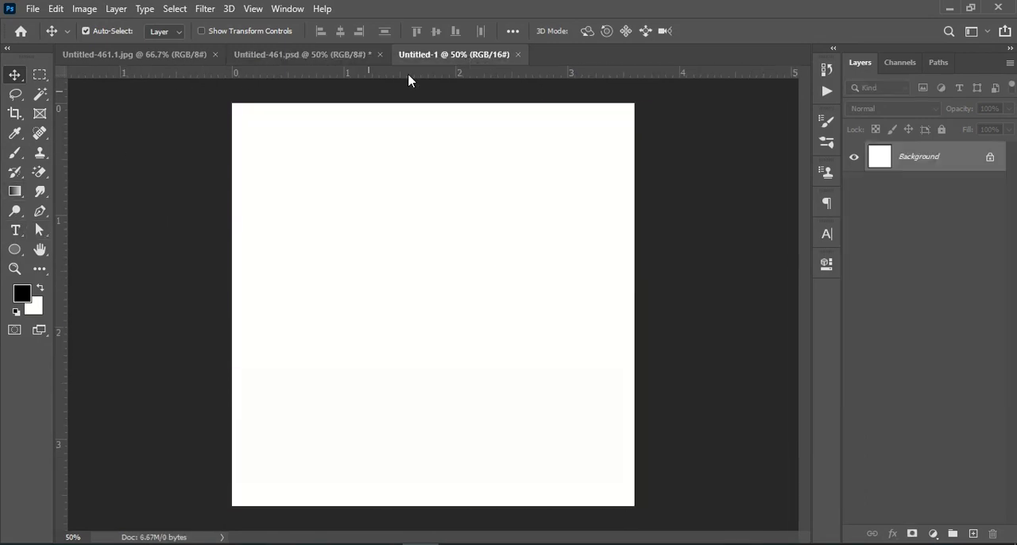
pyautogui.click(44, 216)
pyautogui.click(104, 212)
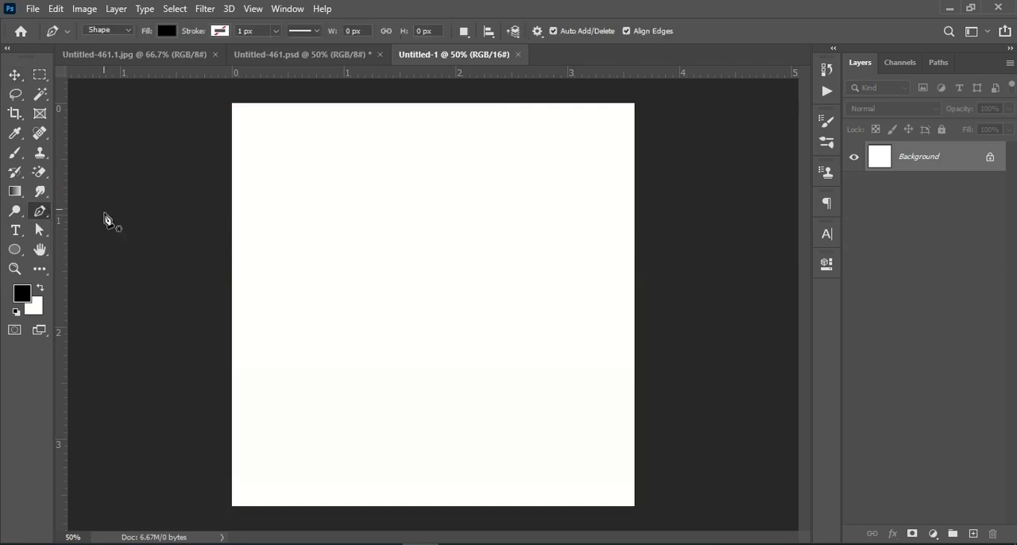
pyautogui.click(14, 94)
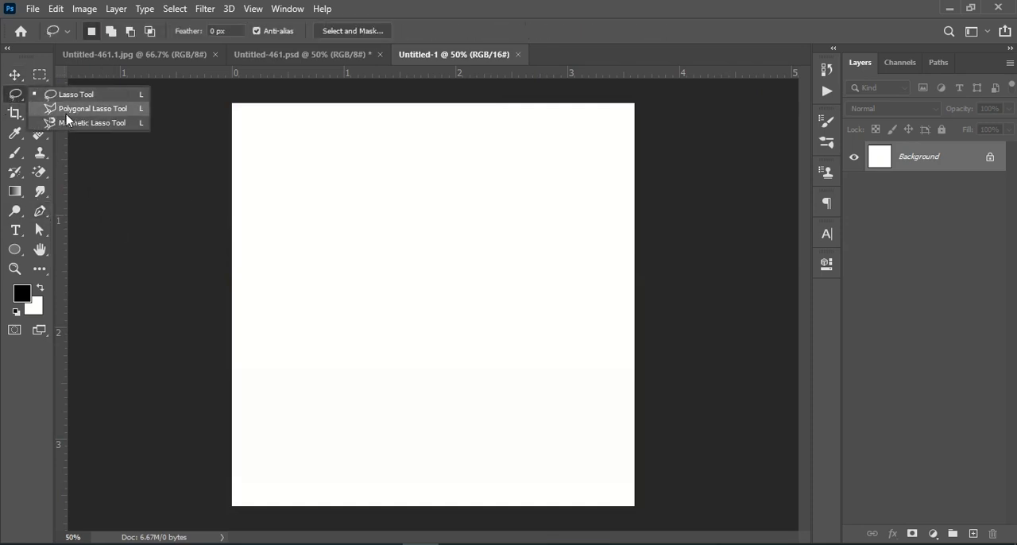
pyautogui.click(40, 211)
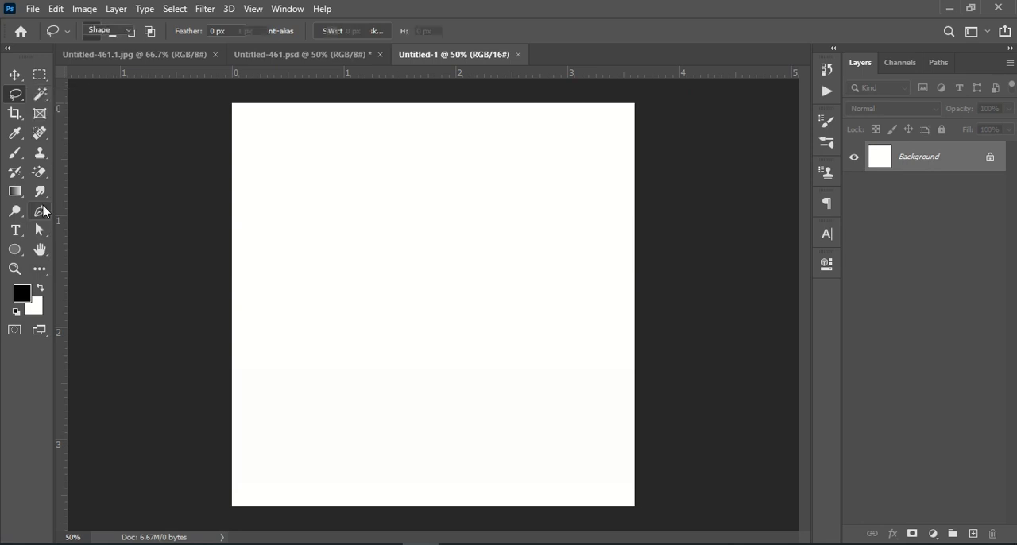
pyautogui.click(85, 211)
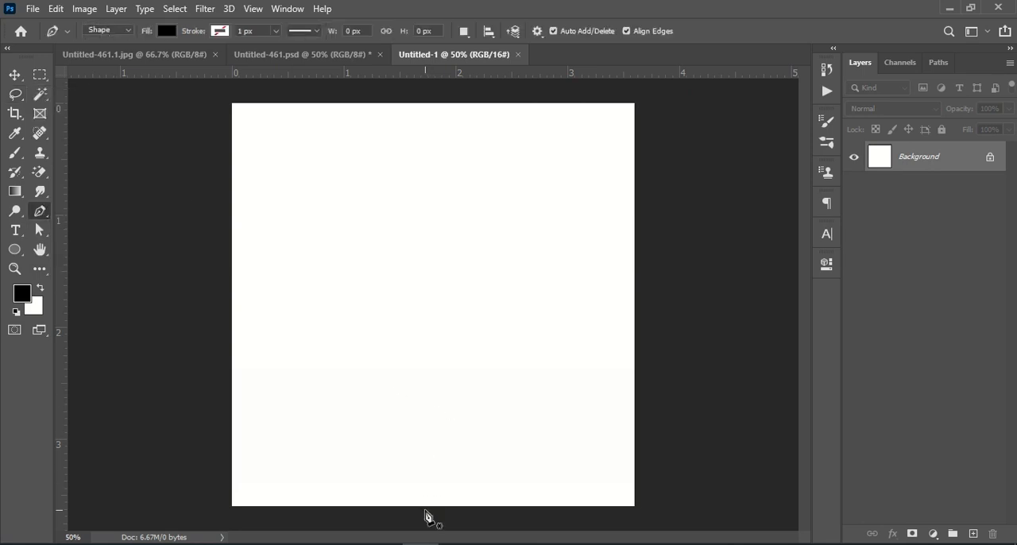
pyautogui.click(425, 510)
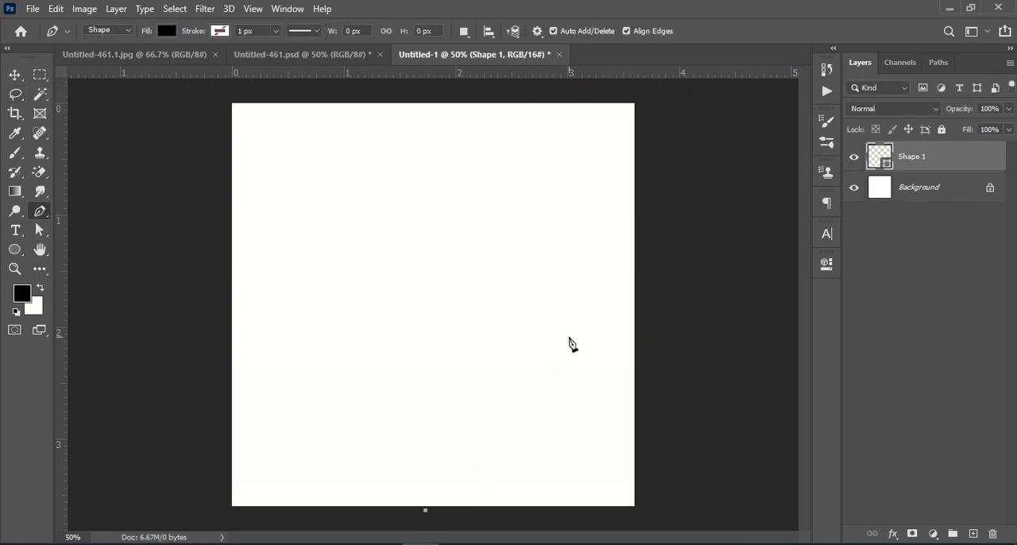
pyautogui.moveTo(579, 337); pyautogui.dragTo(754, 293)
pyautogui.click(730, 242)
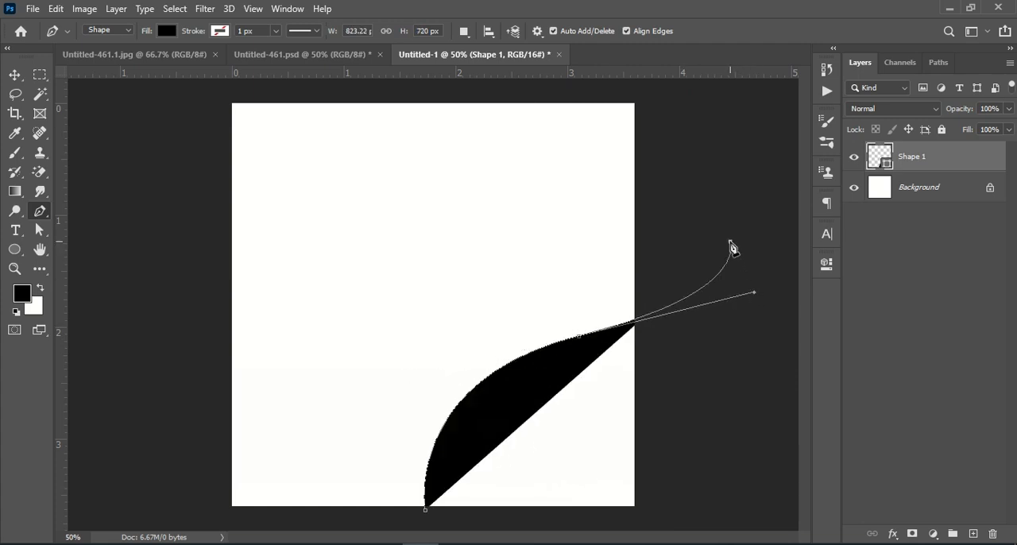
pyautogui.click(752, 507)
pyautogui.click(426, 511)
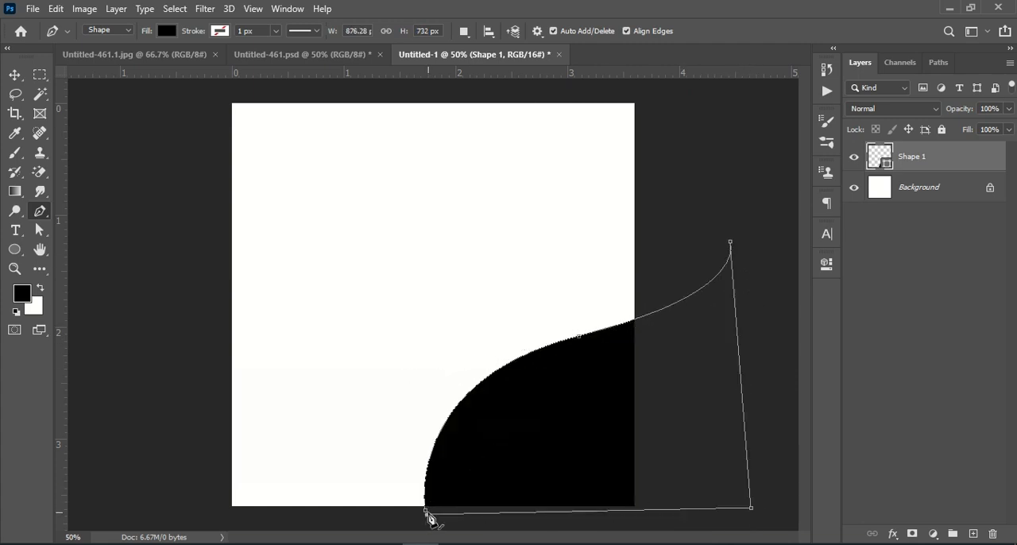
# Step: Move the black curved shape to the left so it fills more of the canvas's lower edge, and deselect it
pyautogui.click(14, 74)
pyautogui.moveTo(570, 390); pyautogui.dragTo(516, 402)
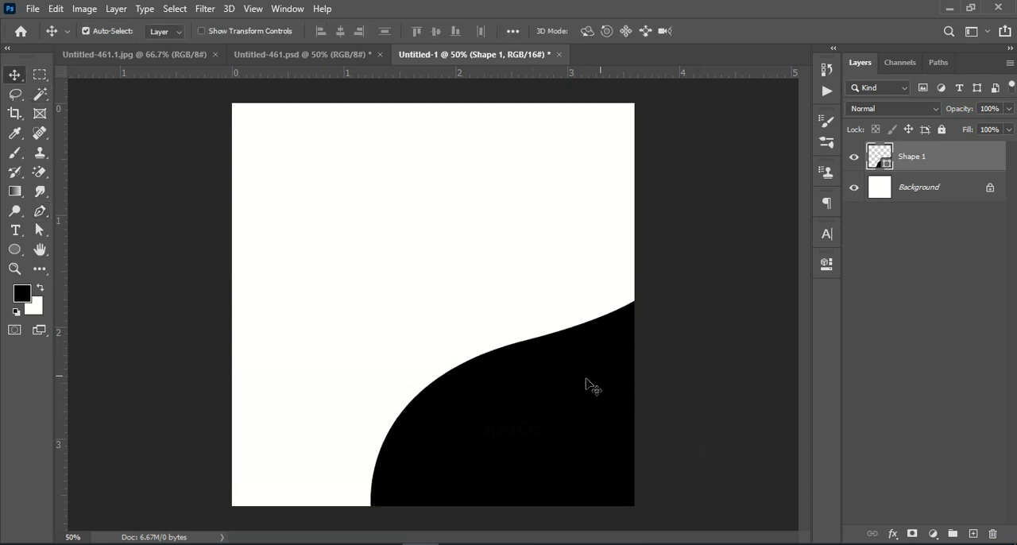
pyautogui.click(954, 340)
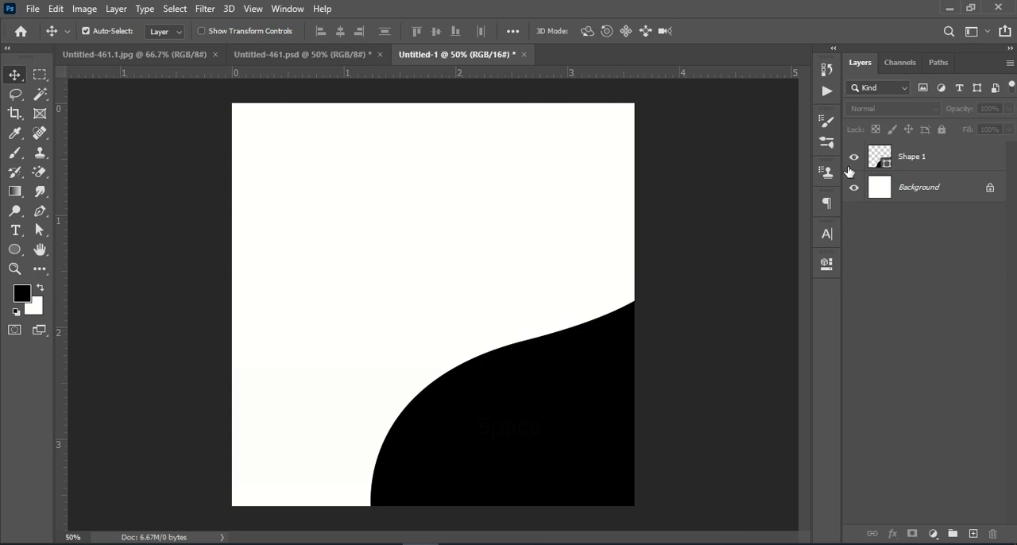
# Step: Add a muted blue Solid Color fill layer directly above the Background layer
pyautogui.click(912, 191)
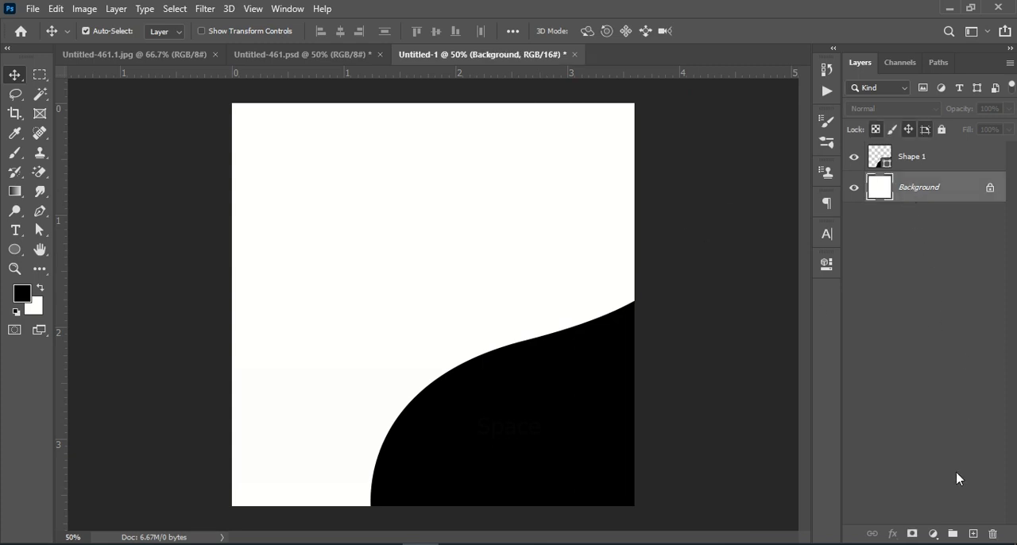
pyautogui.click(932, 533)
pyautogui.click(961, 276)
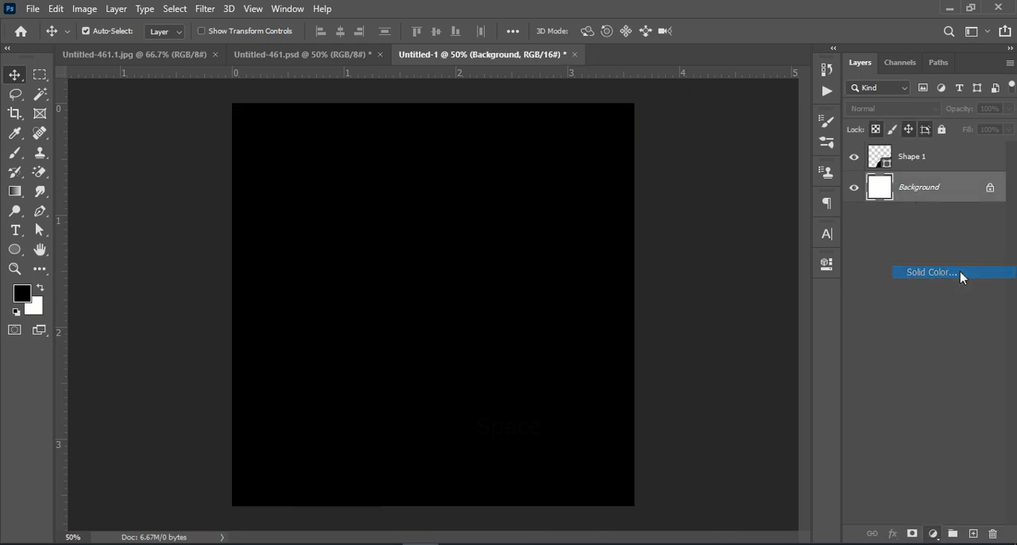
pyautogui.click(707, 280)
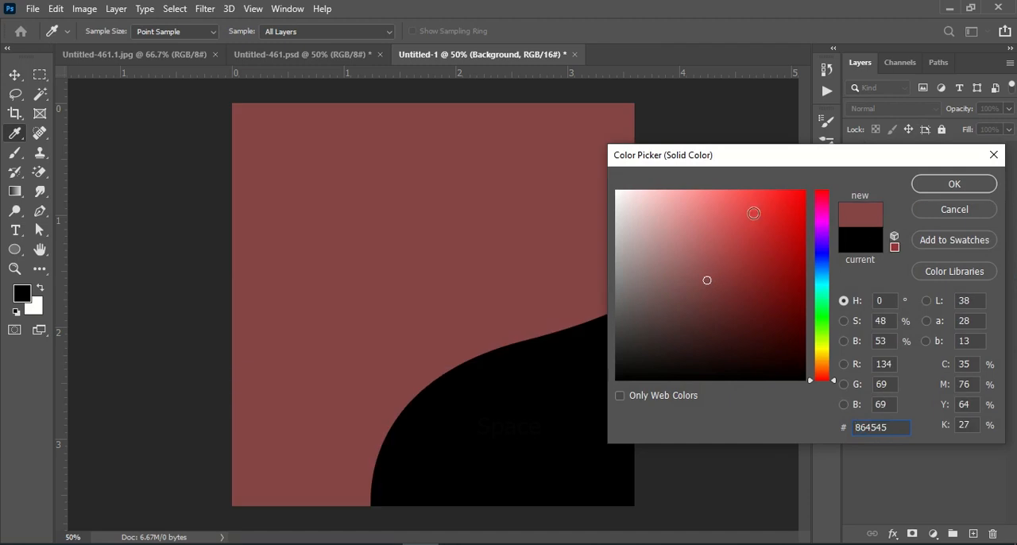
pyautogui.click(705, 231)
pyautogui.click(705, 247)
pyautogui.click(820, 271)
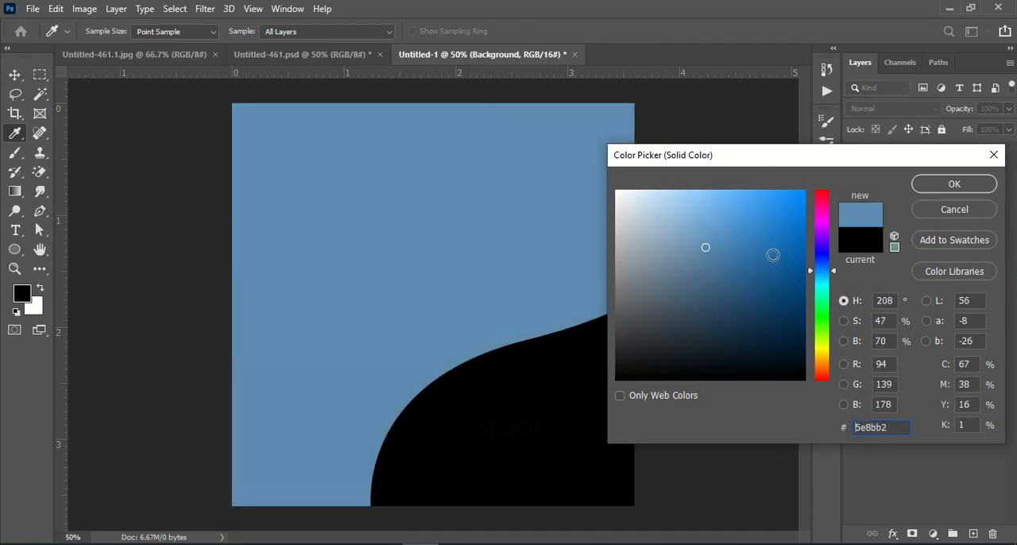
pyautogui.click(706, 261)
pyautogui.click(930, 190)
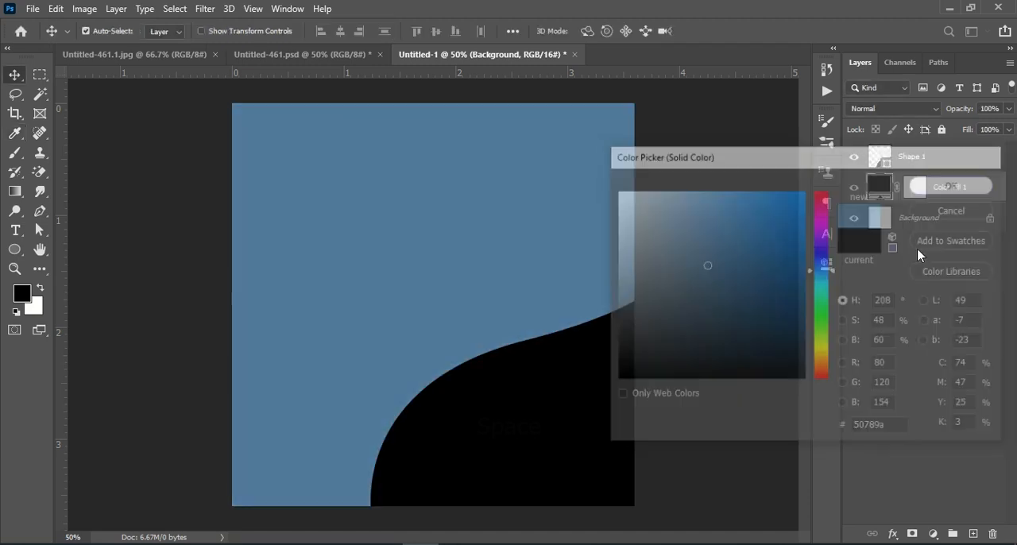
# Step: Place the tube image pngwing.com (14) from the Downloads folder as an embedded object
pyautogui.click(34, 9)
pyautogui.click(73, 304)
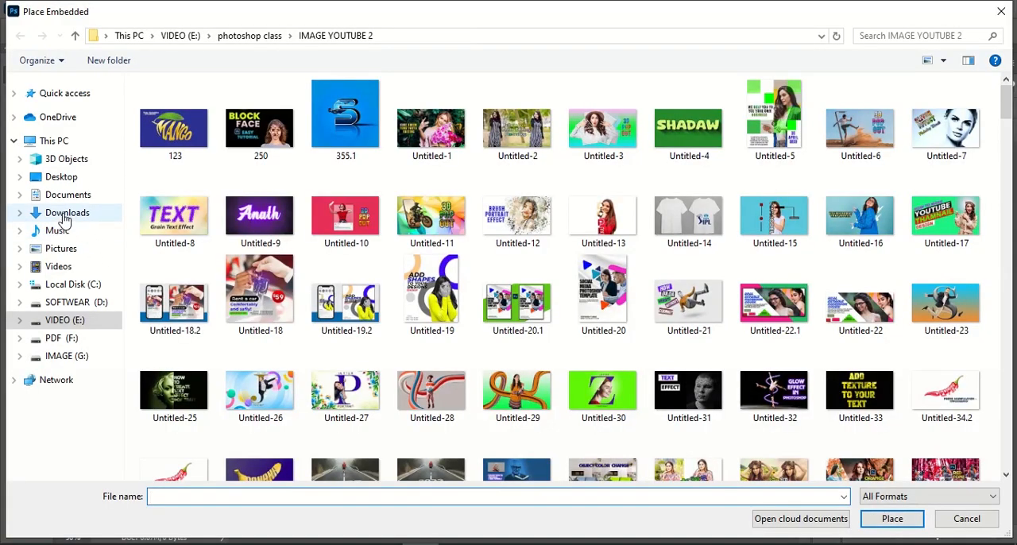
pyautogui.click(66, 215)
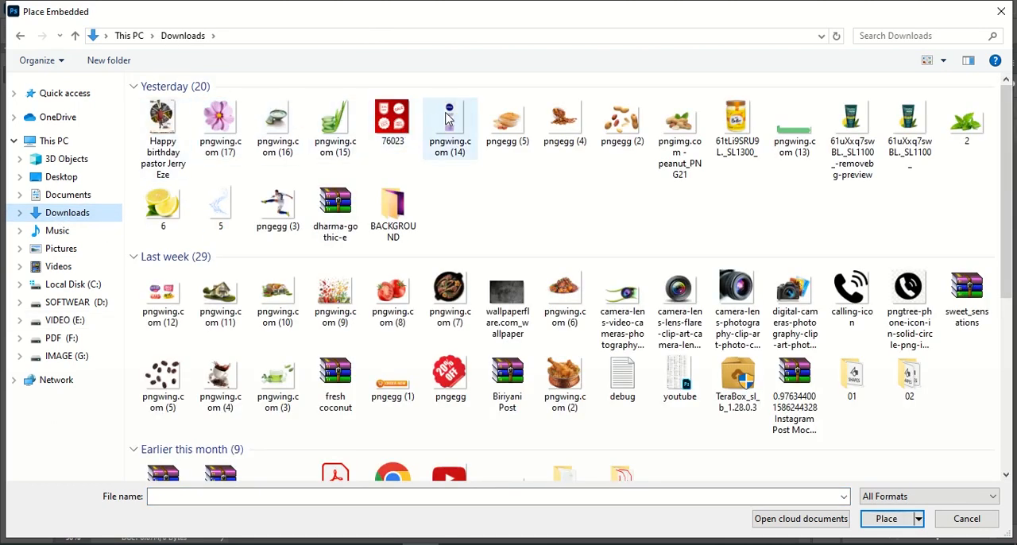
pyautogui.click(448, 117)
pyautogui.click(885, 518)
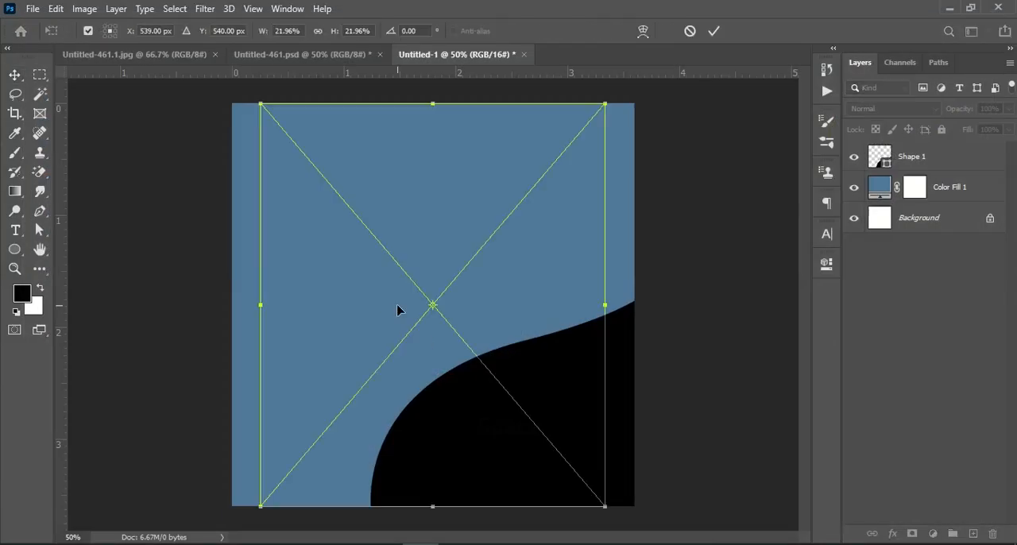
# Step: Scale the NIVEA tube down proportionally and position it over the curved shape in the right half of the canvas
pyautogui.moveTo(606, 305); pyautogui.dragTo(454, 315)
pyautogui.hotkey('ctrl', 'z')
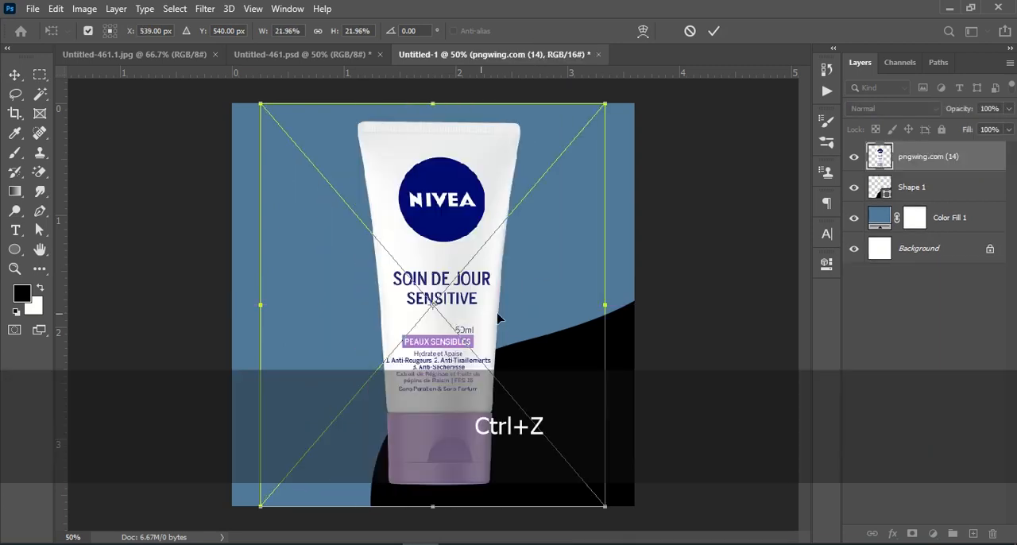
pyautogui.moveTo(602, 307); pyautogui.dragTo(539, 299)
pyautogui.moveTo(447, 315); pyautogui.dragTo(532, 353)
pyautogui.press('Return')
pyautogui.click(514, 366)
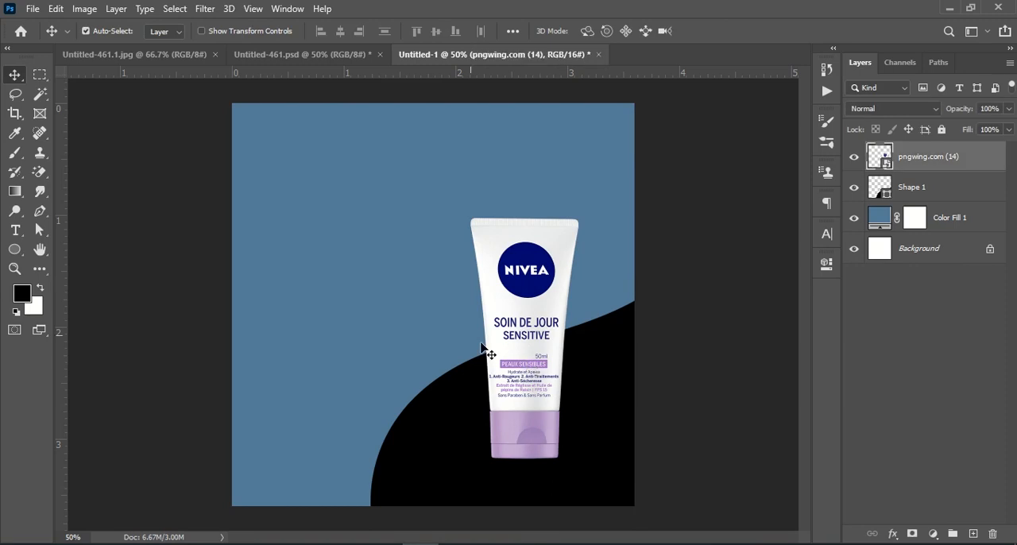
# Step: Recolor the curved shape to a muted navy based on the blue sampled from the NIVEA logo
pyautogui.click(893, 228)
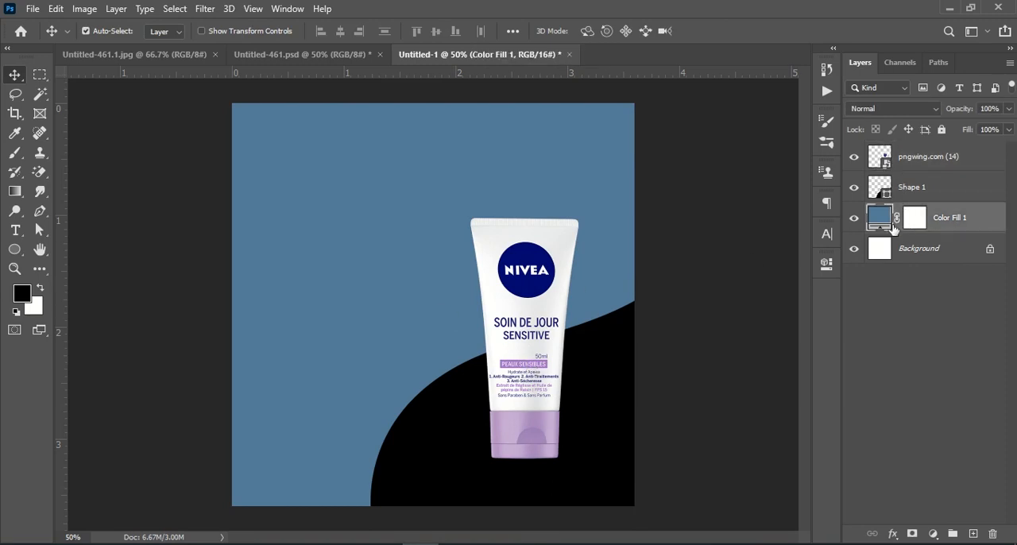
pyautogui.click(914, 187)
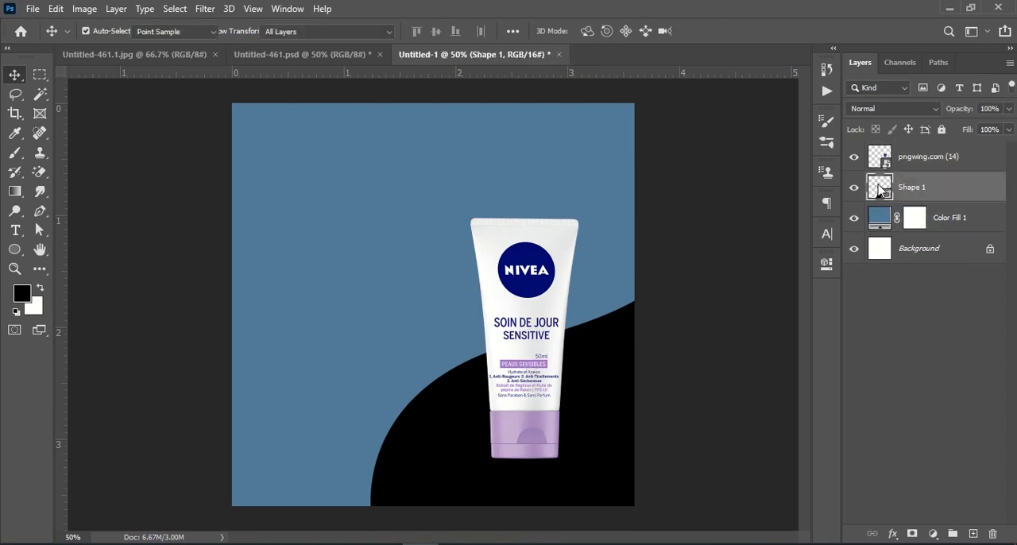
pyautogui.doubleClick(878, 186)
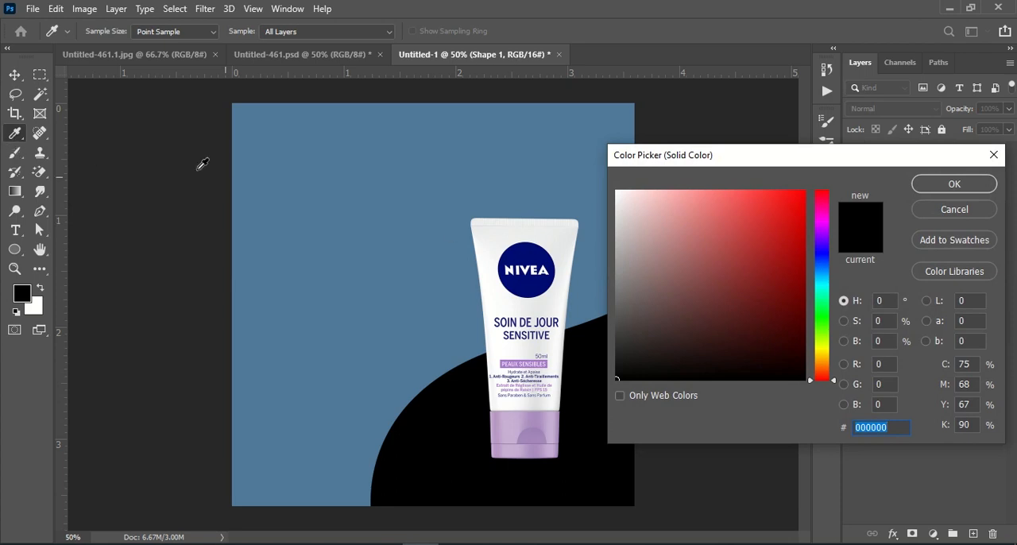
pyautogui.click(507, 424)
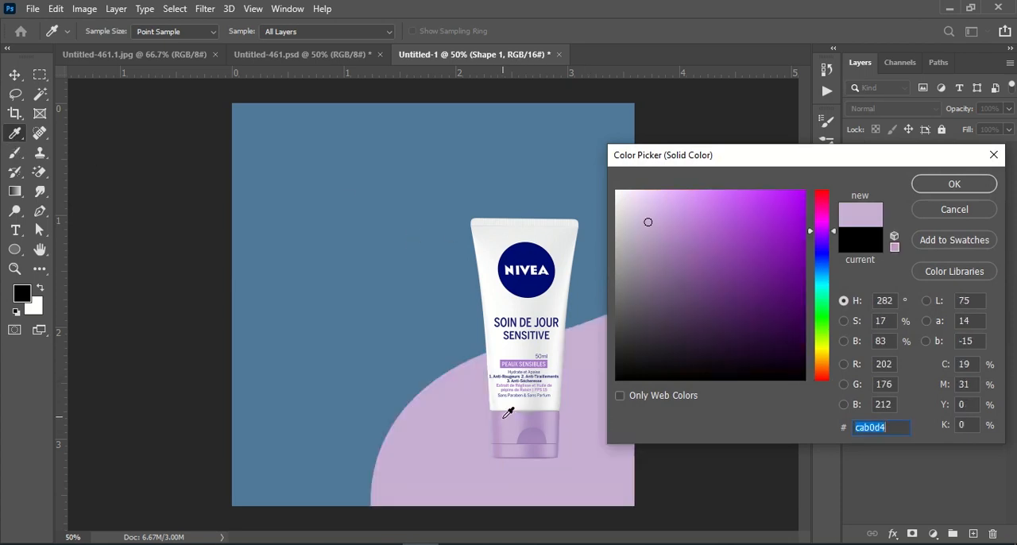
pyautogui.click(555, 431)
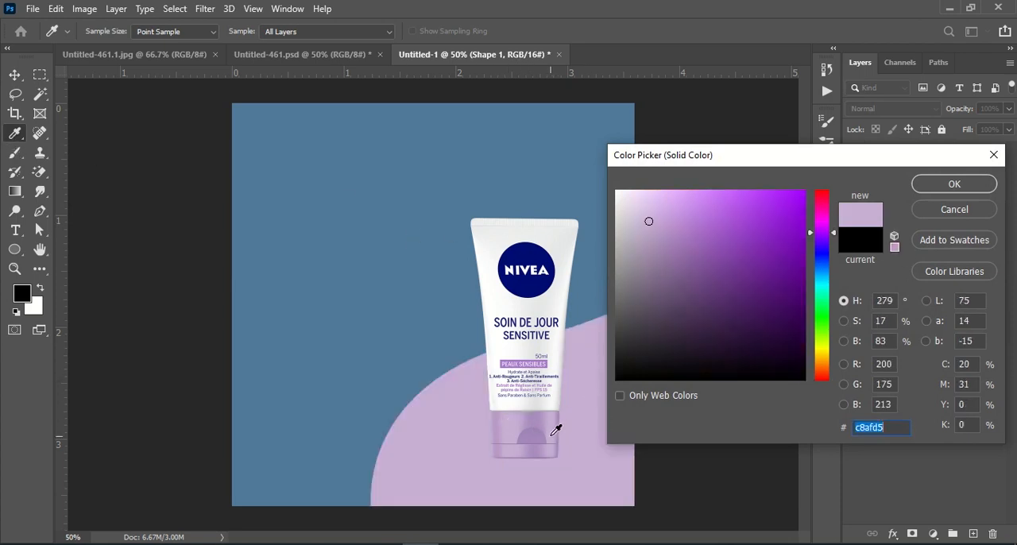
pyautogui.click(546, 451)
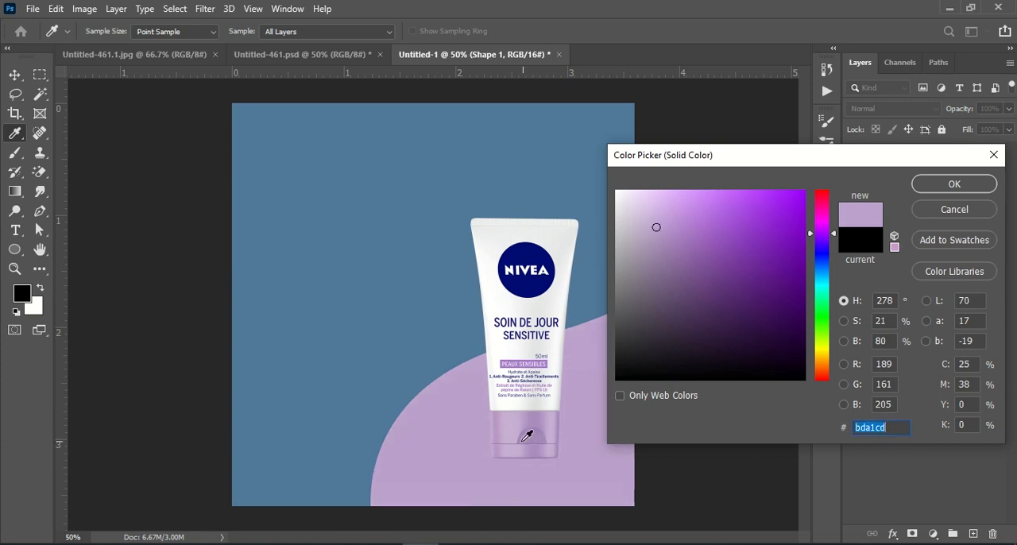
pyautogui.click(518, 449)
pyautogui.click(524, 247)
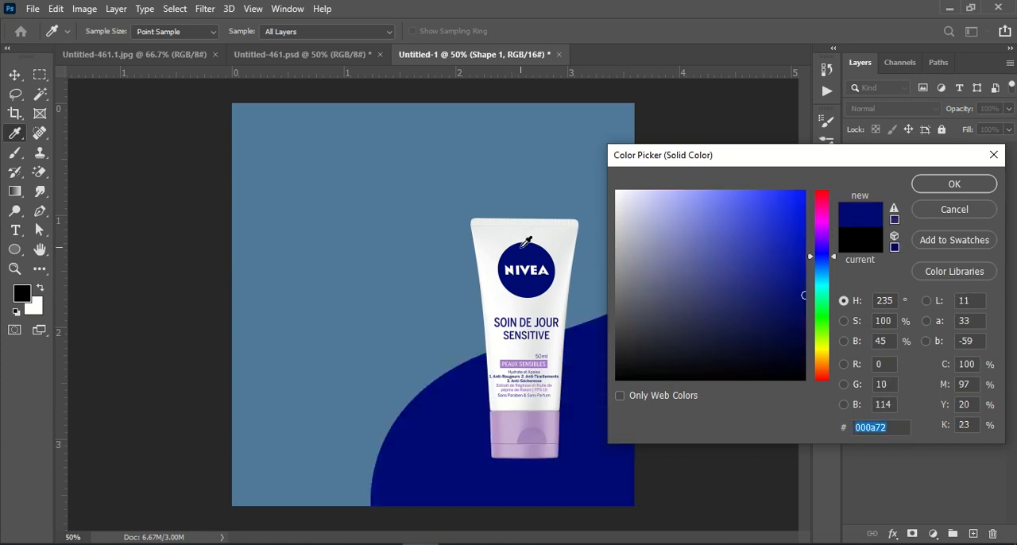
pyautogui.click(706, 231)
pyautogui.moveTo(706, 218)
pyautogui.mouseDown()
pyautogui.moveTo(710, 247)
pyautogui.moveTo(692, 284)
pyautogui.mouseUp()
pyautogui.click(954, 184)
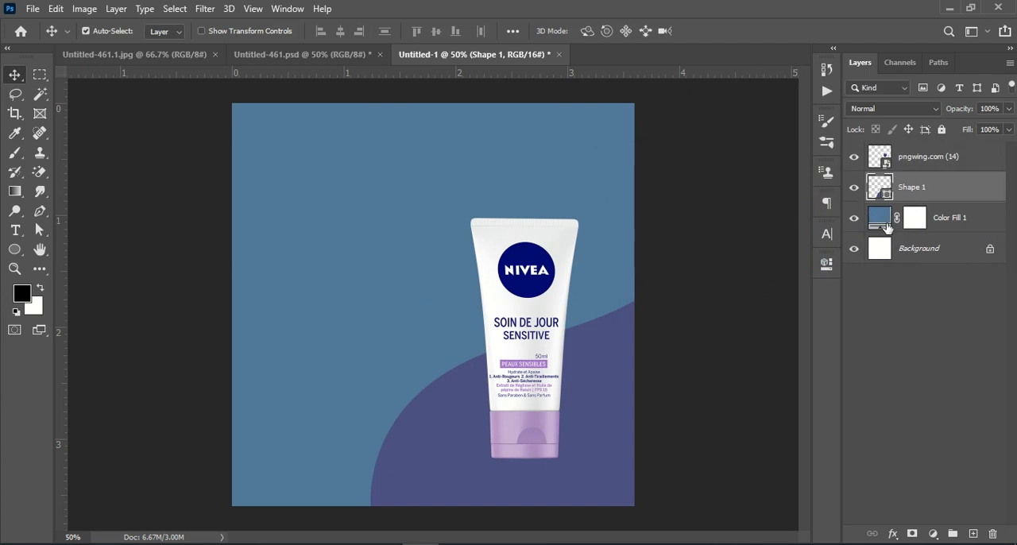
# Step: Change the background fill layer's color to muted navy 4f548e, starting from the blue sampled from the NIVEA logo
pyautogui.doubleClick(888, 228)
pyautogui.click(525, 245)
pyautogui.moveTo(692, 247); pyautogui.dragTo(700, 276)
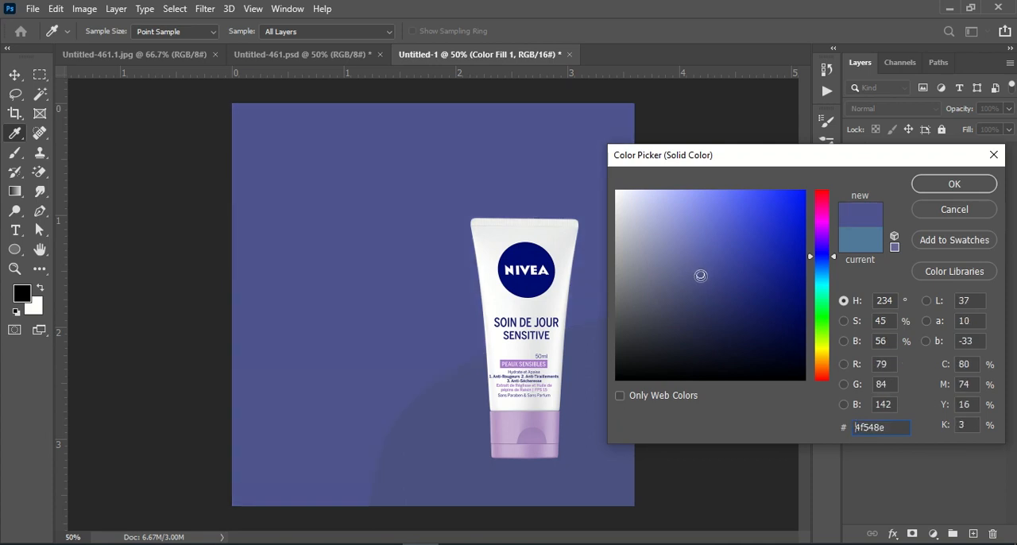
pyautogui.click(957, 185)
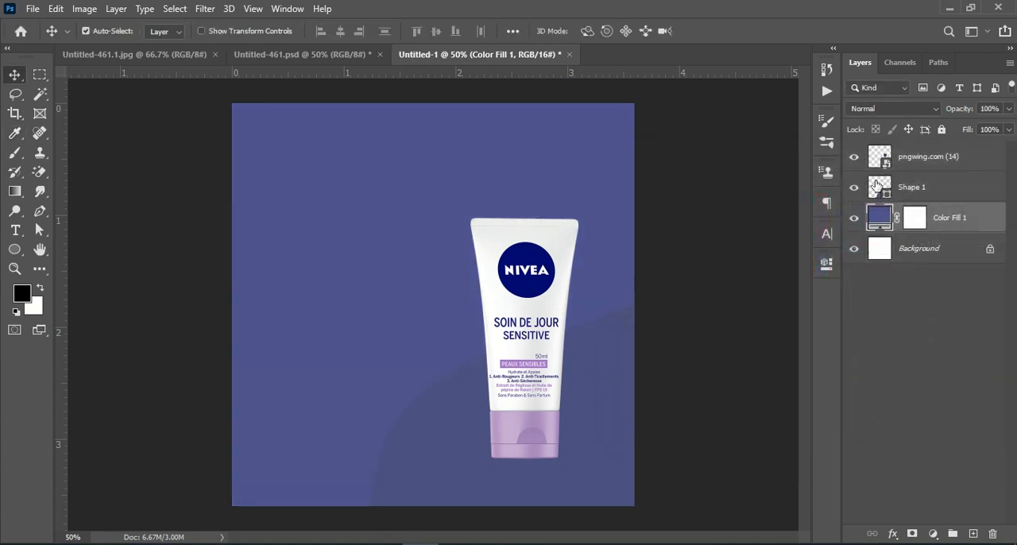
# Step: Recolor the curved shape to lilac b395c5 sampled from the tube's cap
pyautogui.doubleClick(877, 185)
pyautogui.click(507, 412)
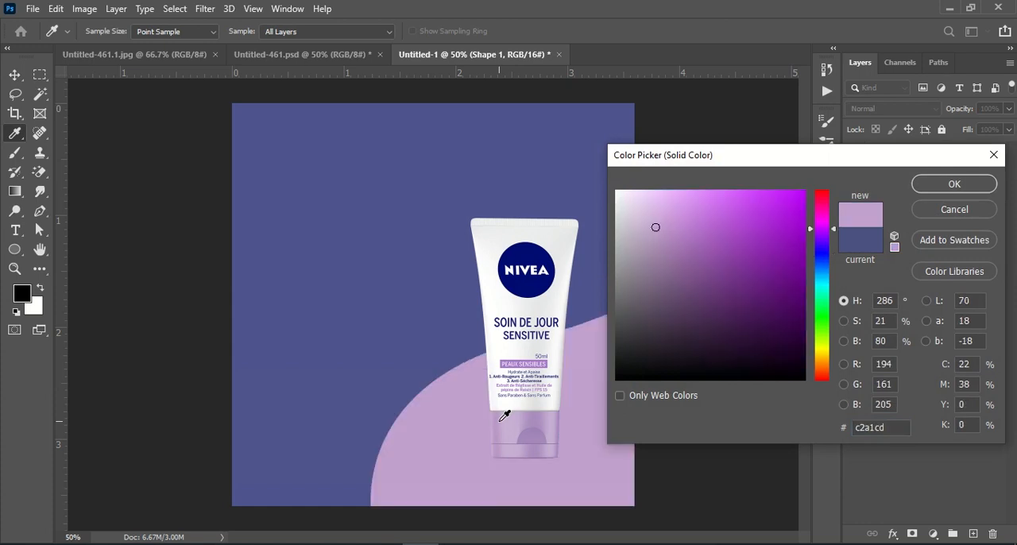
pyautogui.click(547, 424)
pyautogui.click(532, 439)
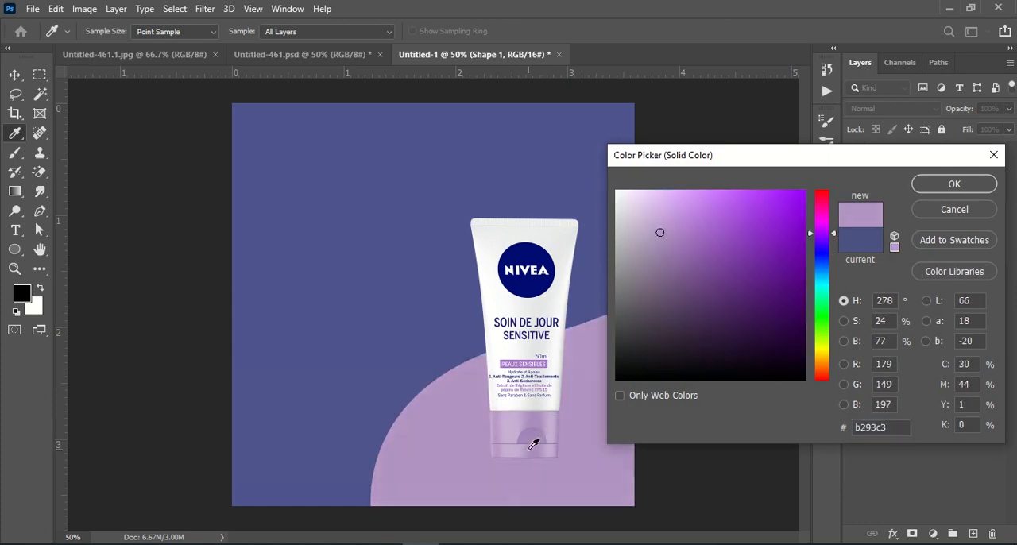
pyautogui.click(952, 185)
# Step: Compare the background and shape colors with the reference design Untitled-461.psd, leaving the curved shape's color unchanged
pyautogui.click(278, 54)
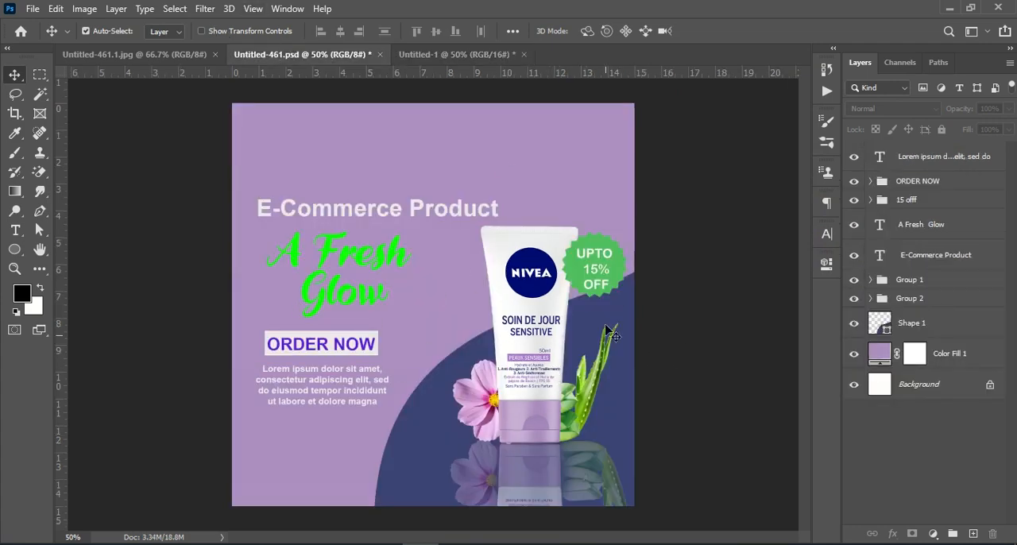
pyautogui.click(438, 55)
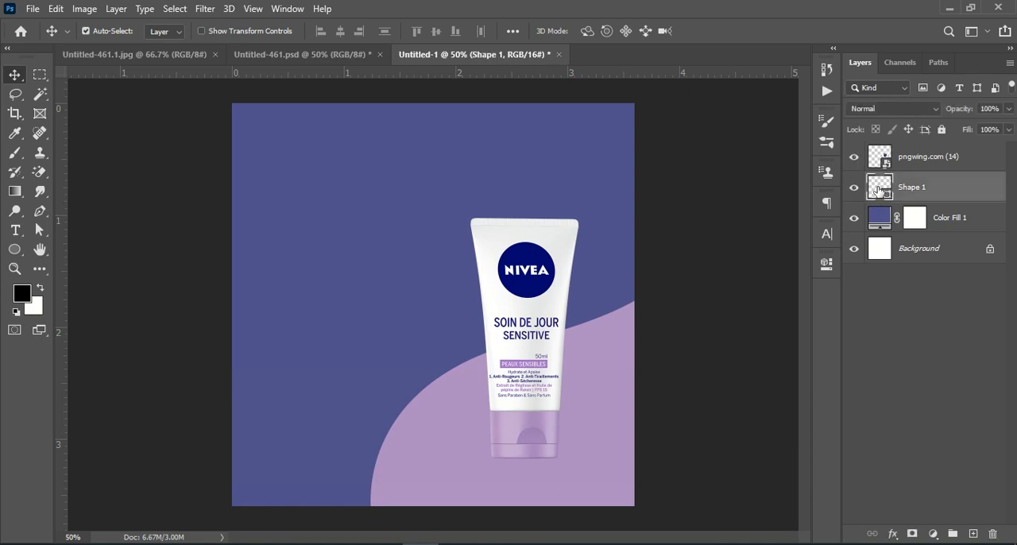
pyautogui.doubleClick(878, 189)
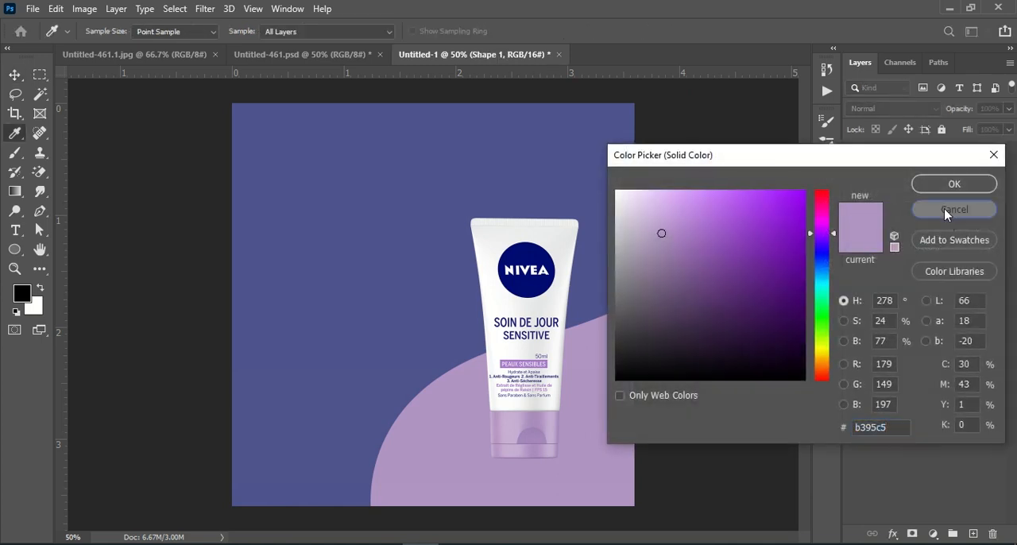
pyautogui.click(946, 210)
# Step: Change the background fill layer's color to purple 8b64a3, starting from the lilac sampled from the tube's cap
pyautogui.doubleClick(880, 220)
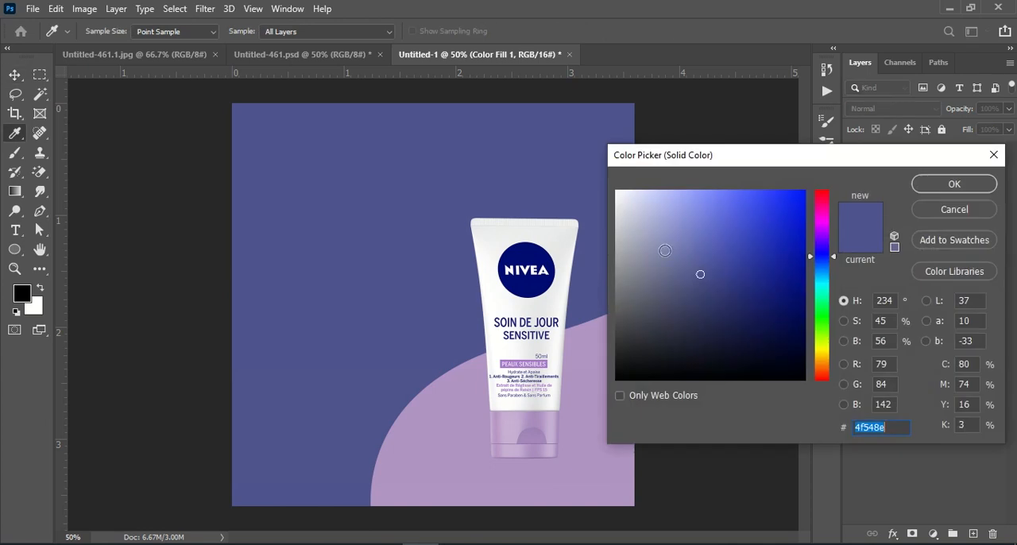
pyautogui.click(518, 257)
pyautogui.click(746, 263)
pyautogui.click(712, 257)
pyautogui.click(706, 268)
pyautogui.click(723, 288)
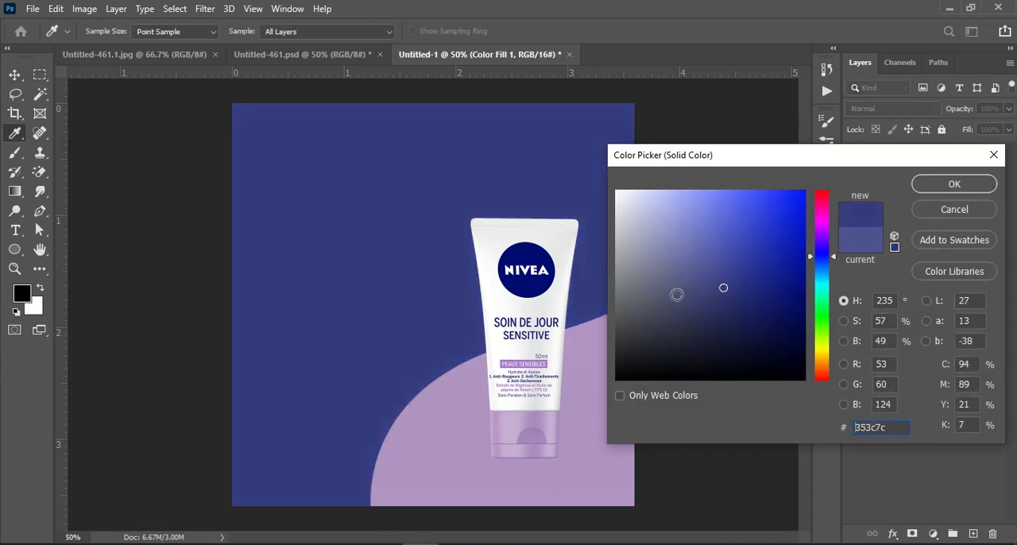
pyautogui.click(525, 417)
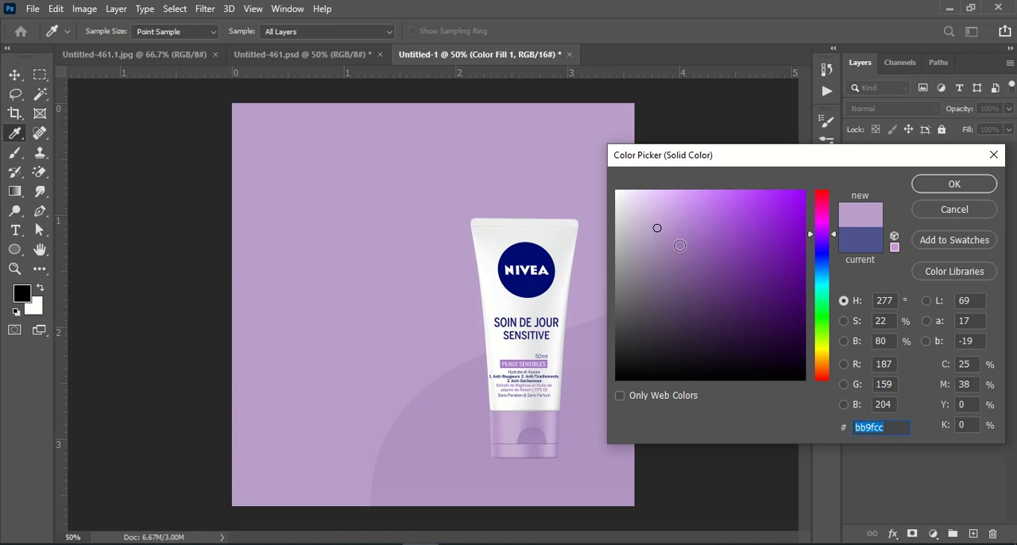
pyautogui.click(679, 246)
pyautogui.click(689, 259)
pyautogui.click(953, 185)
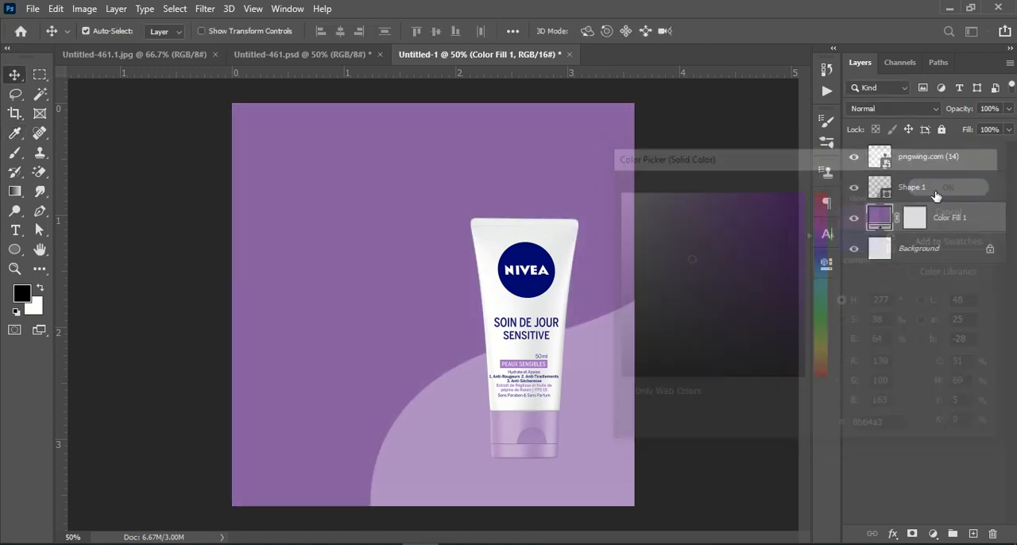
# Step: Recolor the curved shape to dark navy 323666, starting from the blue sampled from the NIVEA logo
pyautogui.doubleClick(882, 177)
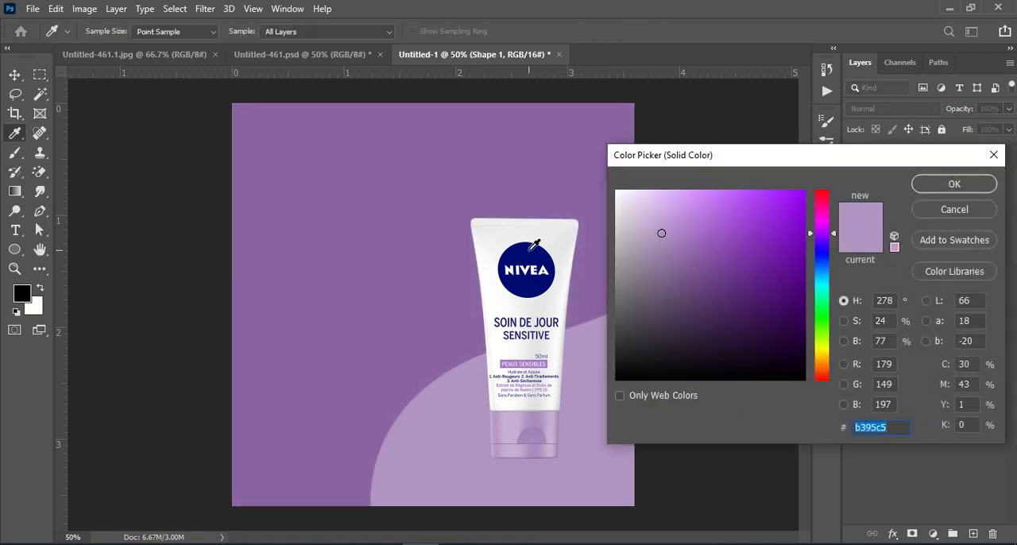
pyautogui.click(532, 248)
pyautogui.click(693, 265)
pyautogui.click(685, 280)
pyautogui.moveTo(685, 280); pyautogui.dragTo(713, 304)
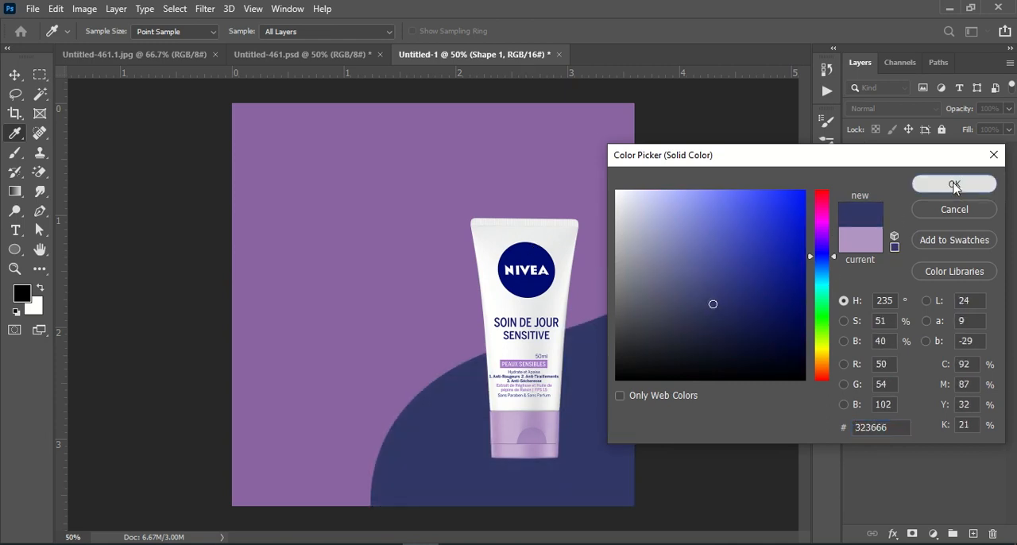
pyautogui.click(953, 183)
pyautogui.click(907, 316)
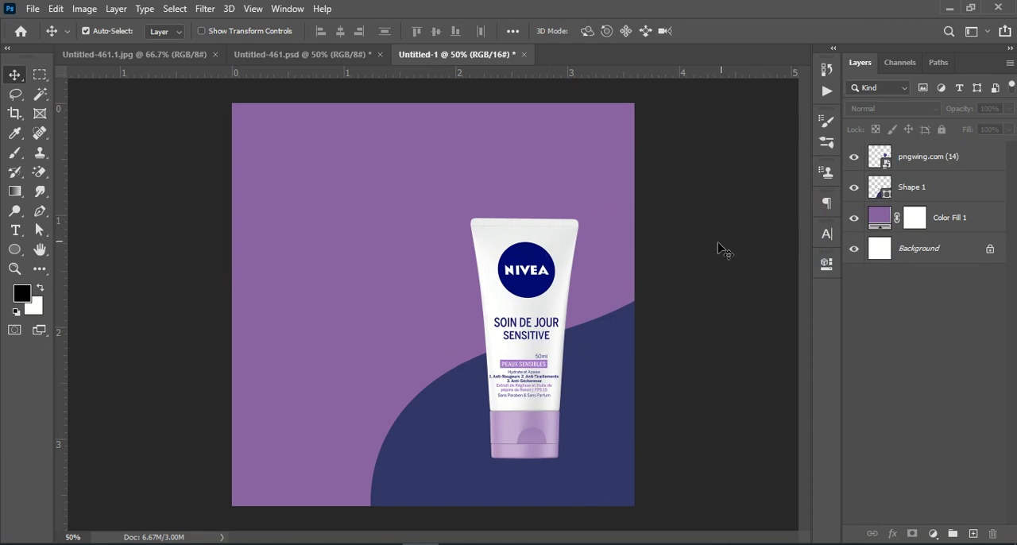
# Step: Check the color values of the background fill layer and the curved shape
pyautogui.doubleClick(876, 220)
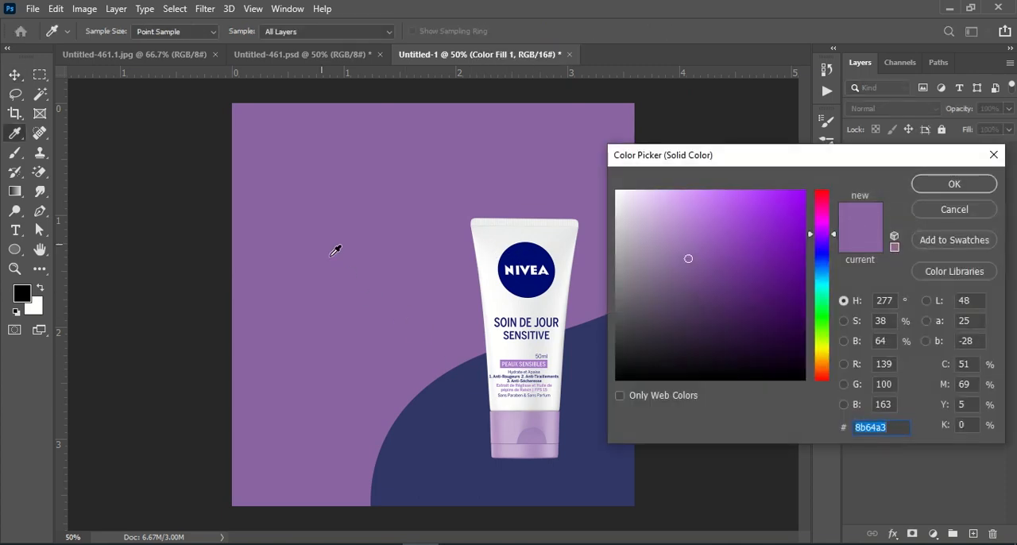
pyautogui.click(967, 191)
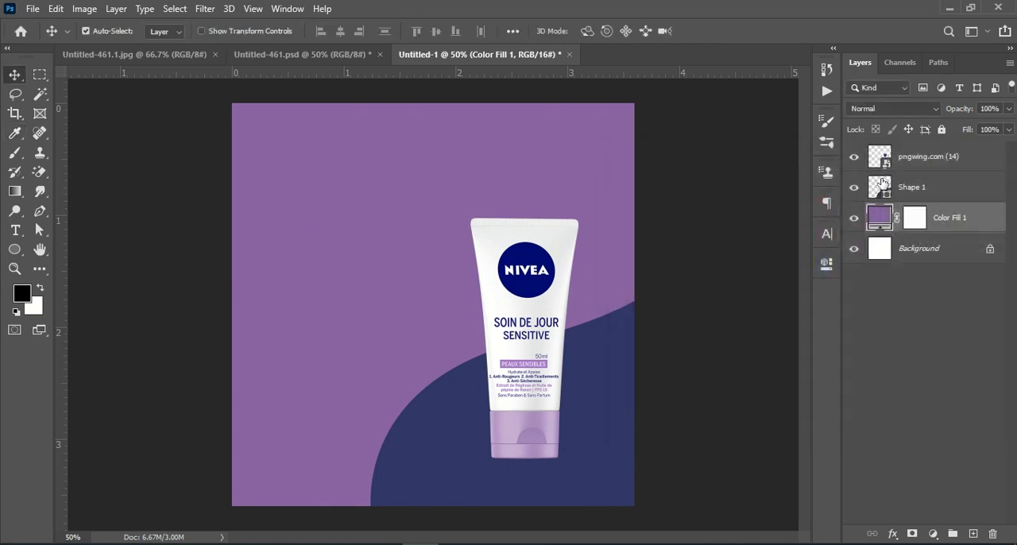
pyautogui.doubleClick(880, 184)
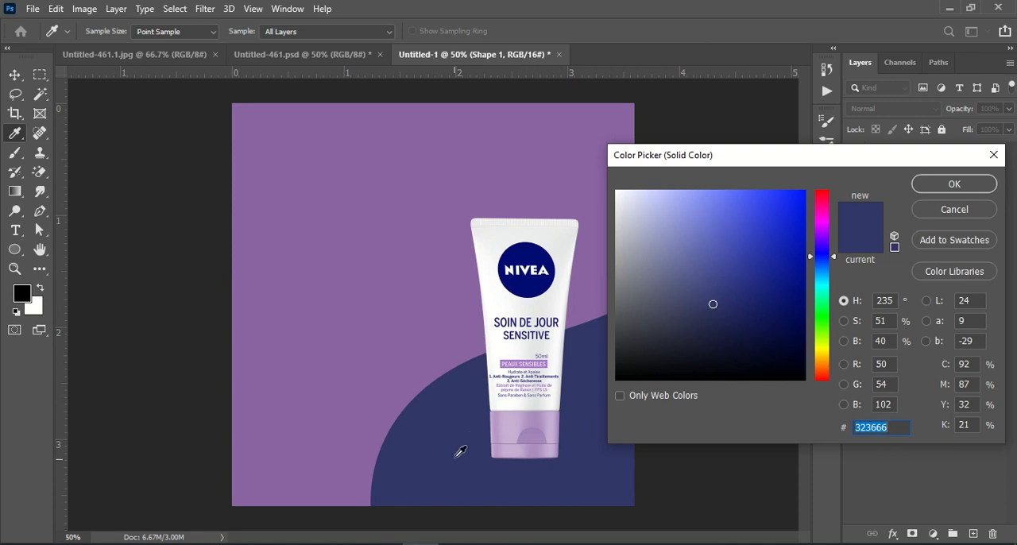
pyautogui.click(924, 182)
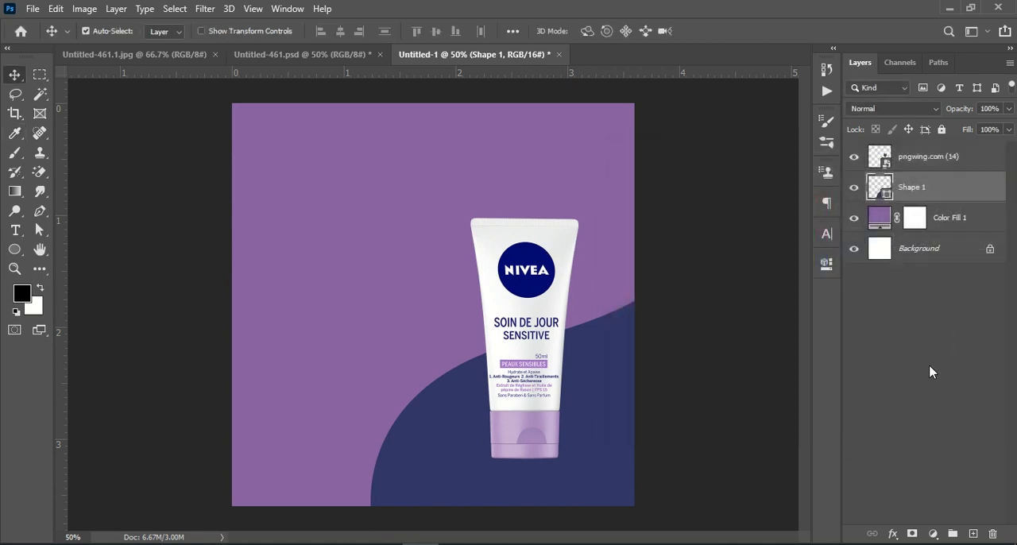
pyautogui.click(929, 364)
# Step: Move the NIVEA tube slightly upward and compare the layout with the reference design Untitled-461.psd
pyautogui.moveTo(528, 301); pyautogui.dragTo(525, 295)
pyautogui.click(880, 297)
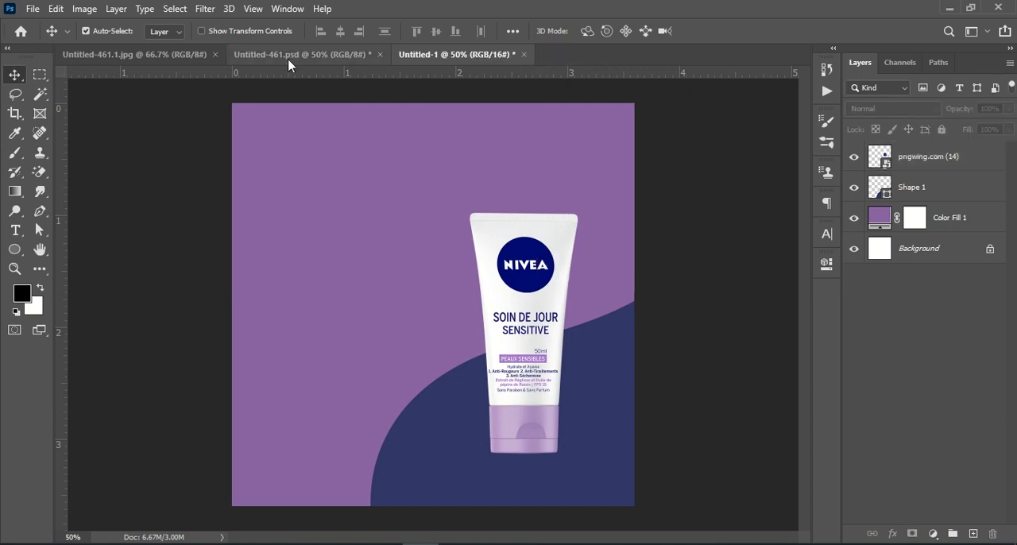
pyautogui.click(290, 57)
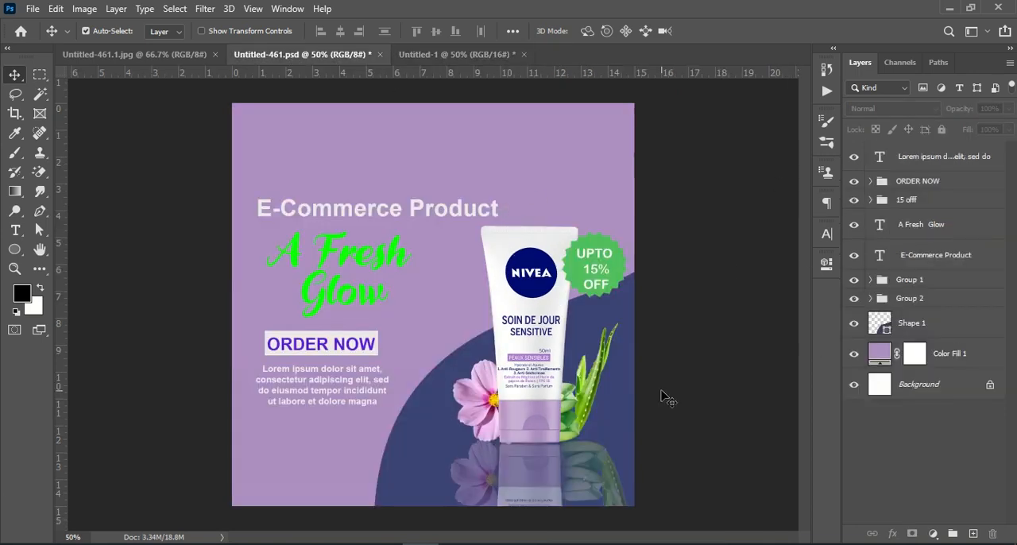
pyautogui.click(452, 54)
# Step: Place the aloe vera image pngwing.com (15) from the Downloads folder as an embedded object
pyautogui.click(32, 9)
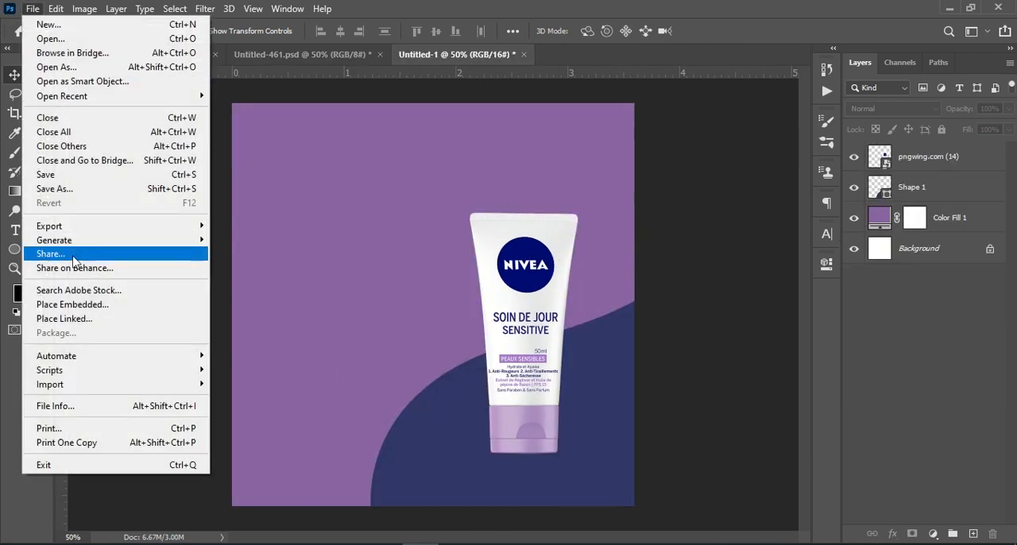
pyautogui.click(95, 306)
pyautogui.click(334, 124)
pyautogui.click(866, 518)
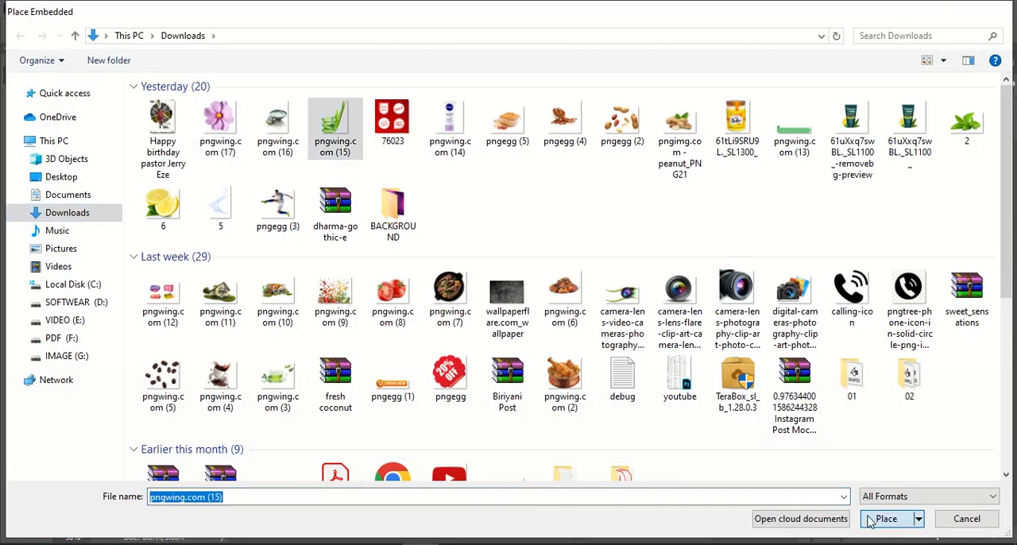
# Step: Scale the aloe vera down proportionally and position it beside the lower right of the NIVEA tube
pyautogui.moveTo(586, 318); pyautogui.dragTo(419, 354)
pyautogui.hotkey('ctrl', 'z')
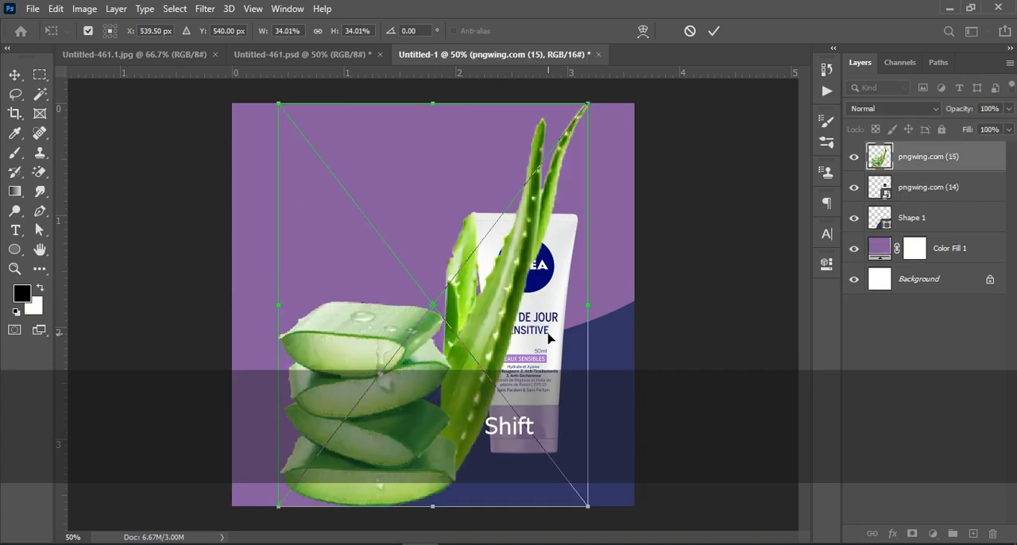
pyautogui.moveTo(588, 304); pyautogui.dragTo(527, 305)
pyautogui.moveTo(471, 310); pyautogui.dragTo(486, 310)
pyautogui.moveTo(410, 333); pyautogui.dragTo(547, 411)
pyautogui.press('Return')
# Step: Move the aloe vera layer below the tube layer and nudge the plant until it sits behind the tube's right edge
pyautogui.moveTo(924, 159); pyautogui.dragTo(924, 204)
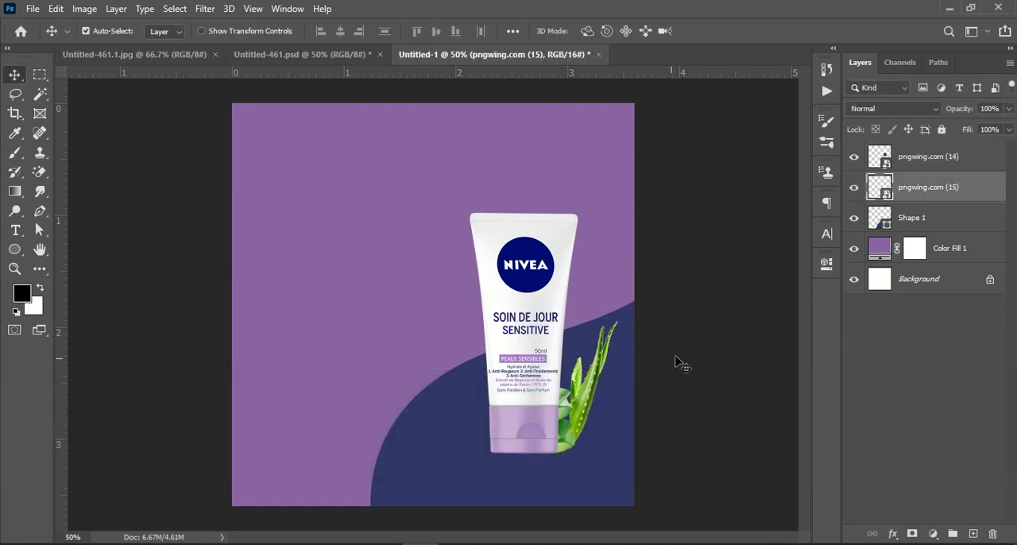
pyautogui.moveTo(575, 406); pyautogui.dragTo(580, 410)
pyautogui.press('Left')
pyautogui.press('Left')
pyautogui.press('Left')
pyautogui.press('Left')
pyautogui.press('Left')
pyautogui.press('Left')
pyautogui.press('Left')
pyautogui.press('Left')
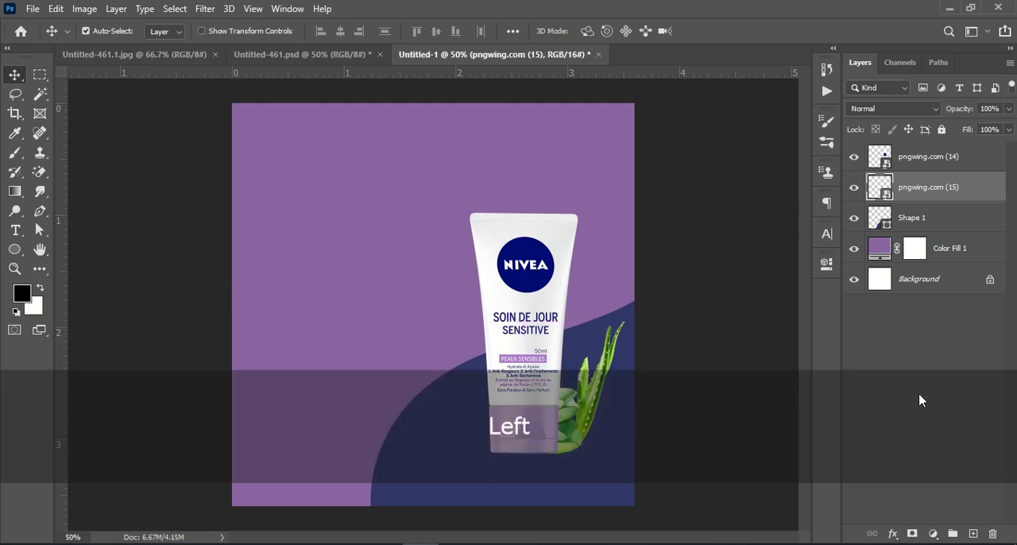
pyautogui.press('Up')
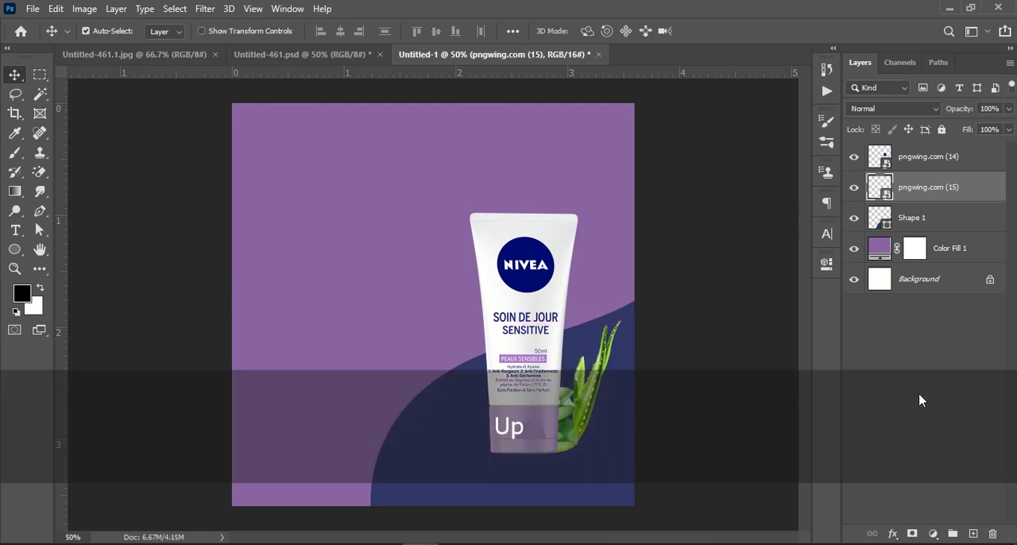
pyautogui.click(913, 344)
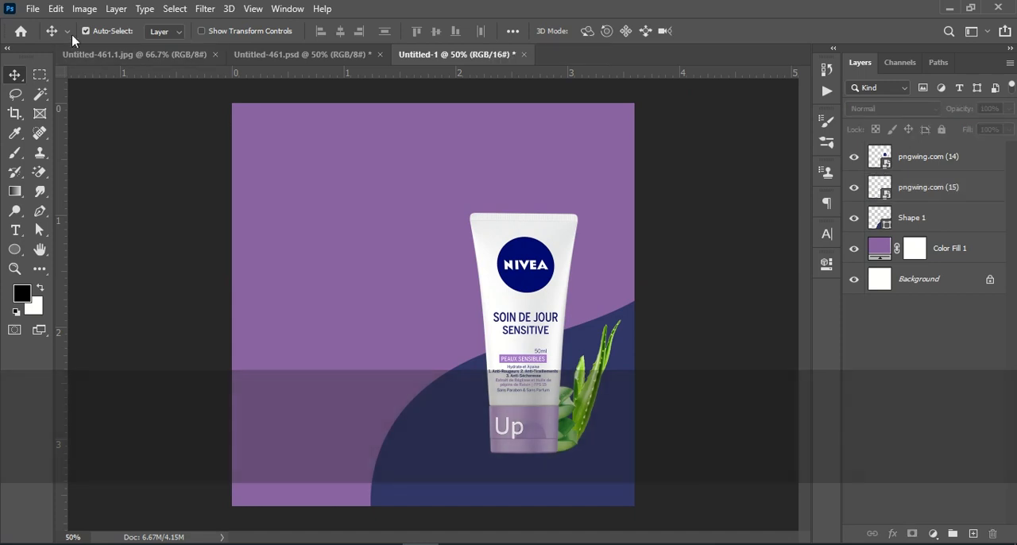
# Step: Place the pink flower image pngwing.com (17) from the Downloads folder as an embedded object
pyautogui.click(32, 9)
pyautogui.click(94, 308)
pyautogui.click(220, 127)
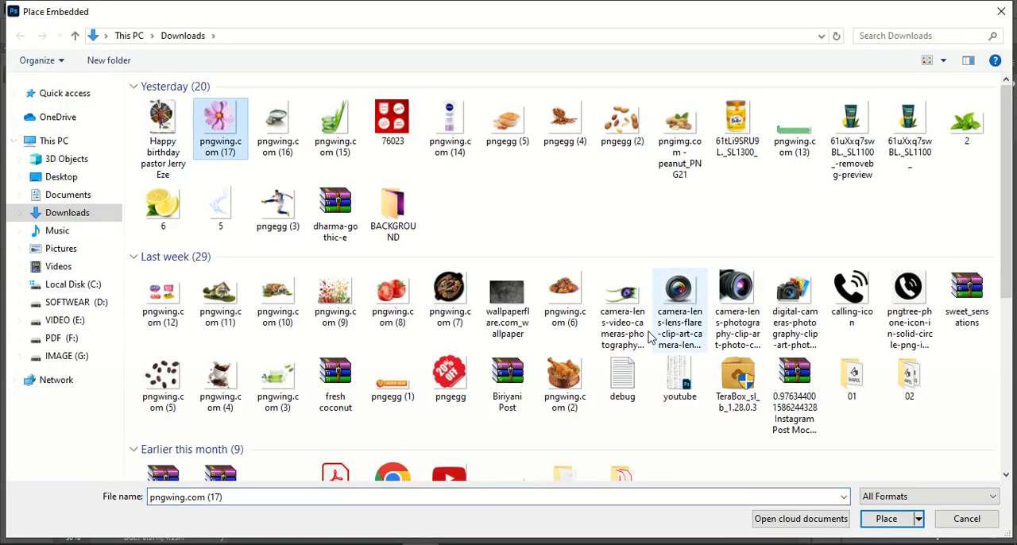
pyautogui.click(902, 519)
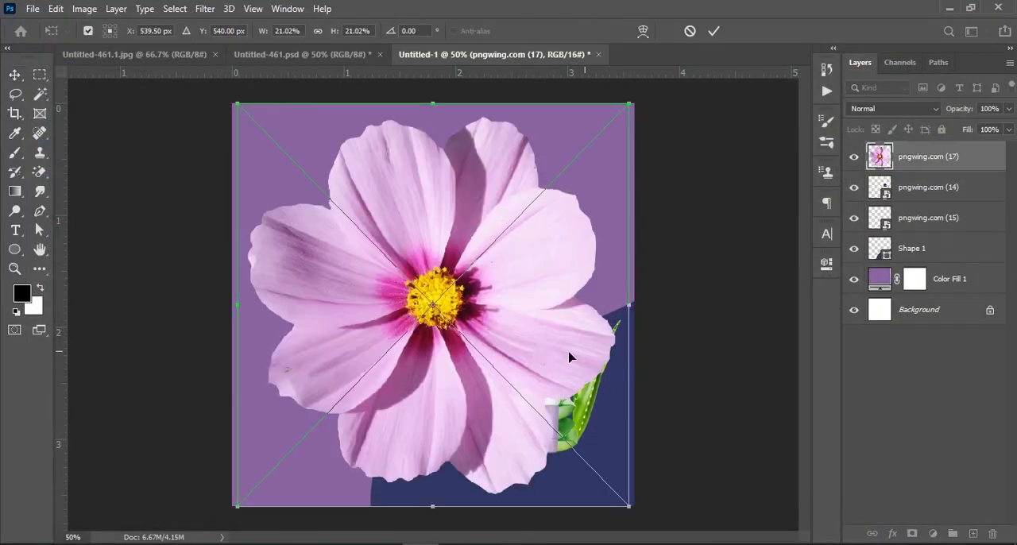
# Step: Scale the flower down to 6.30%, position it at the tube's lower left, and move its layer directly above the curved shape
pyautogui.moveTo(637, 315); pyautogui.dragTo(465, 295)
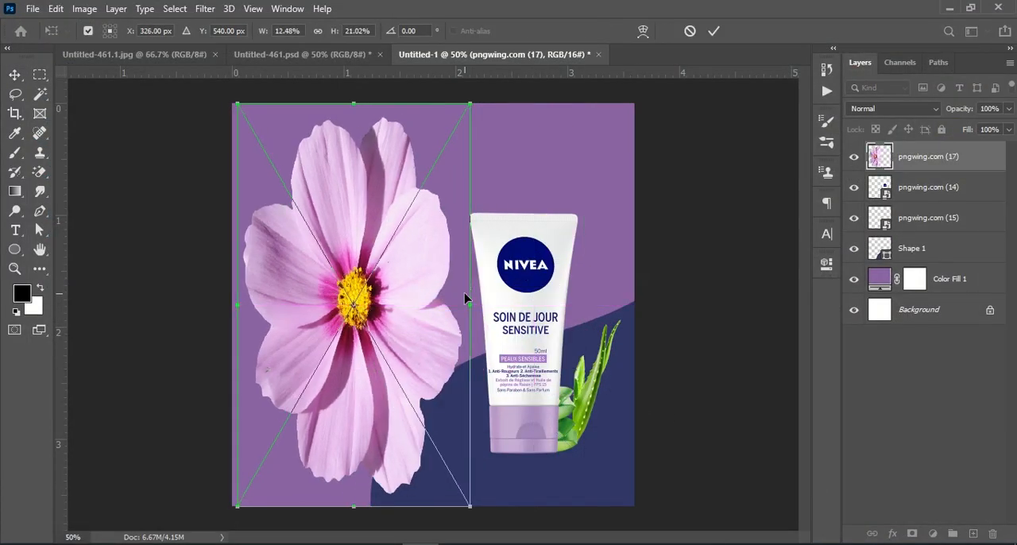
pyautogui.hotkey('ctrl', 'z')
pyautogui.moveTo(630, 306); pyautogui.dragTo(509, 411)
pyautogui.press('Down')
pyautogui.press('Down')
pyautogui.press('Down')
pyautogui.press('Down')
pyautogui.press('Down')
pyautogui.press('Down')
pyautogui.press('Down')
pyautogui.press('Down')
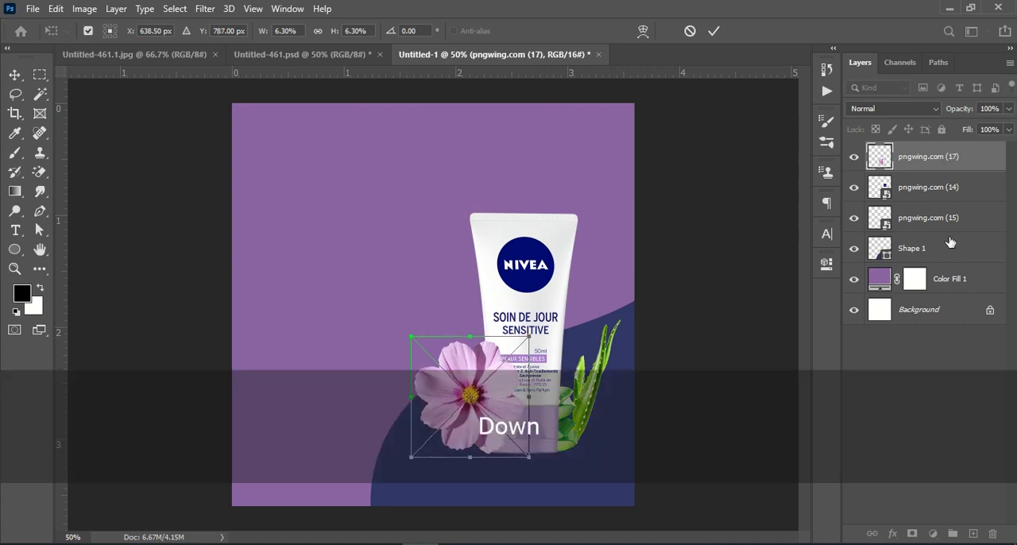
pyautogui.moveTo(966, 150); pyautogui.dragTo(950, 247)
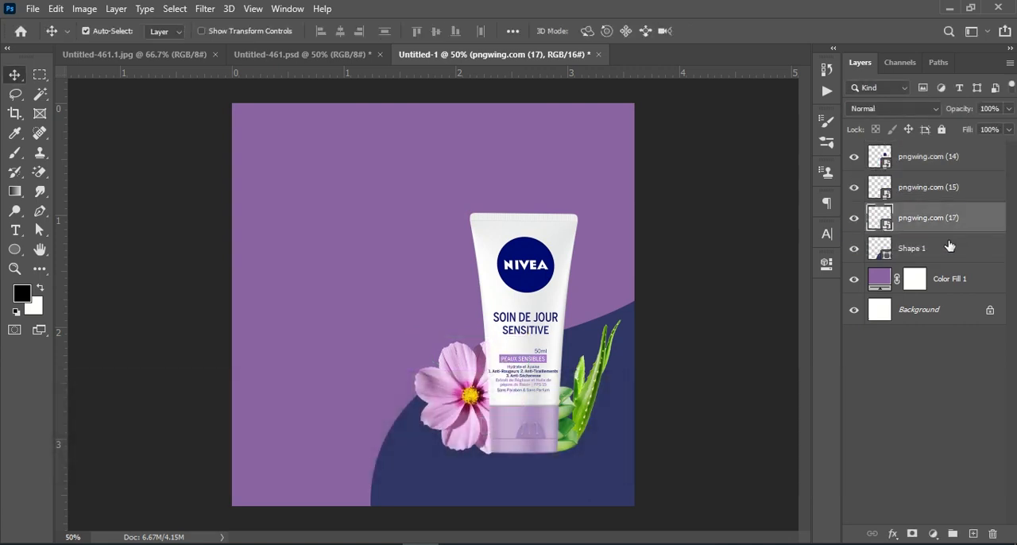
pyautogui.click(955, 426)
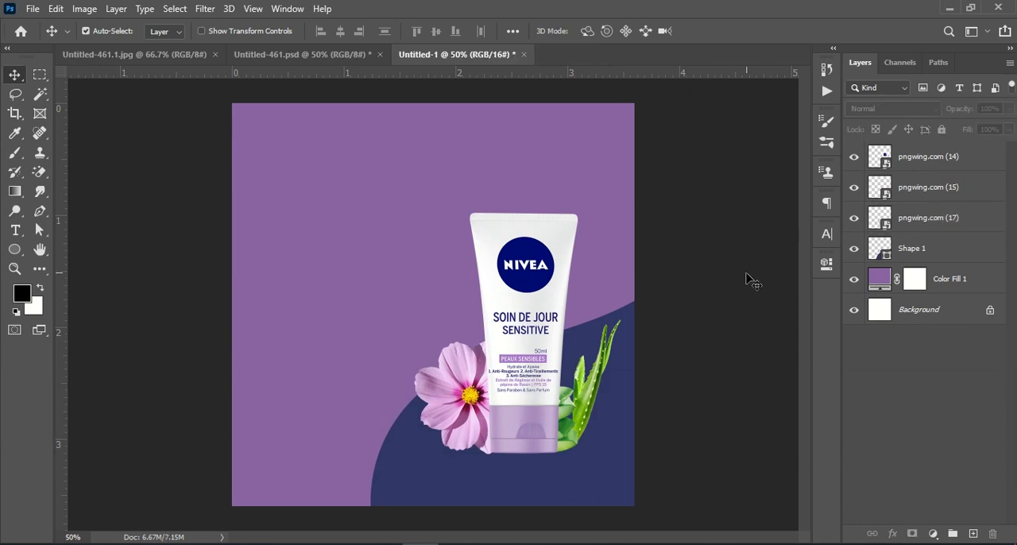
# Step: Add a layer above the curved shape and paint a soft black 250 px brush dab at the tube's base
pyautogui.click(946, 252)
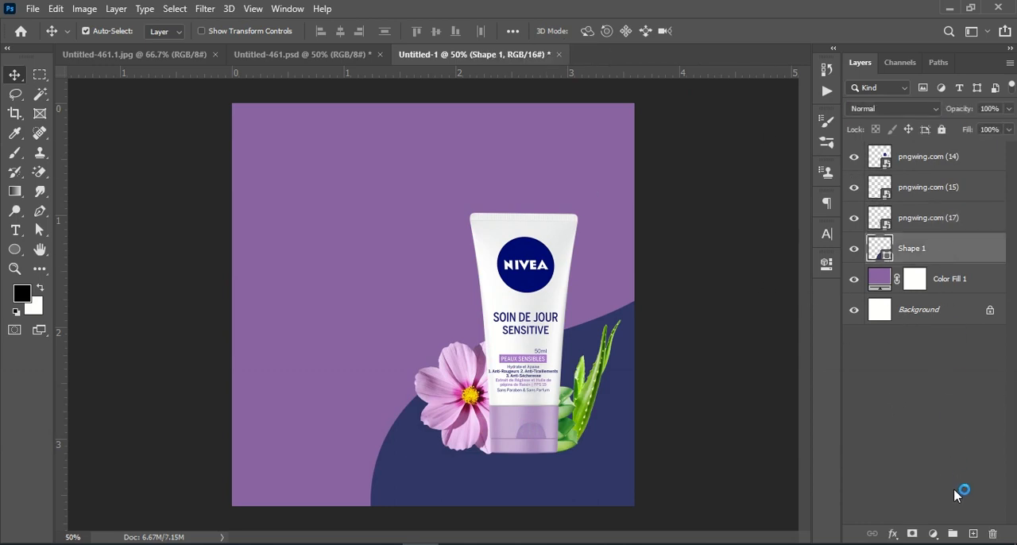
pyautogui.click(972, 534)
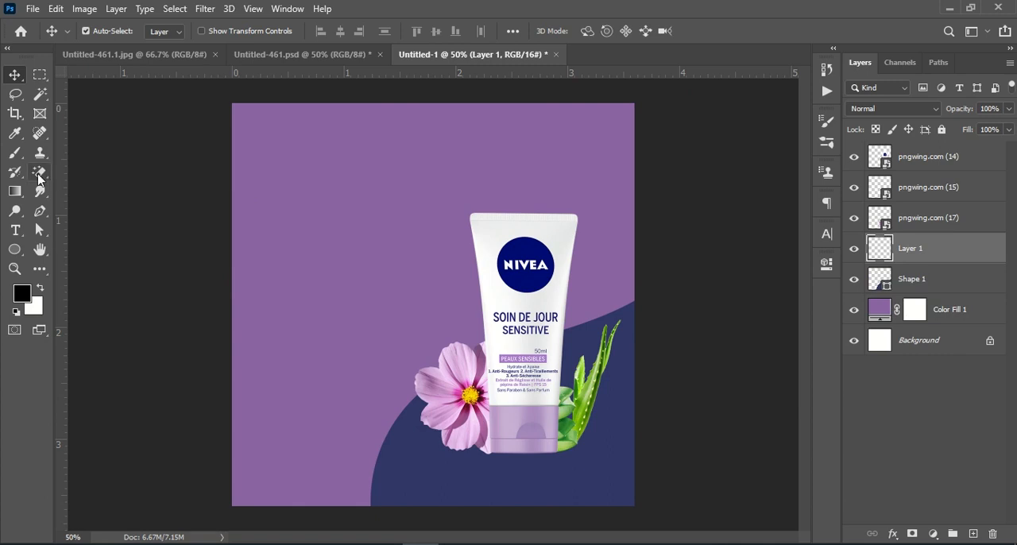
pyautogui.click(15, 153)
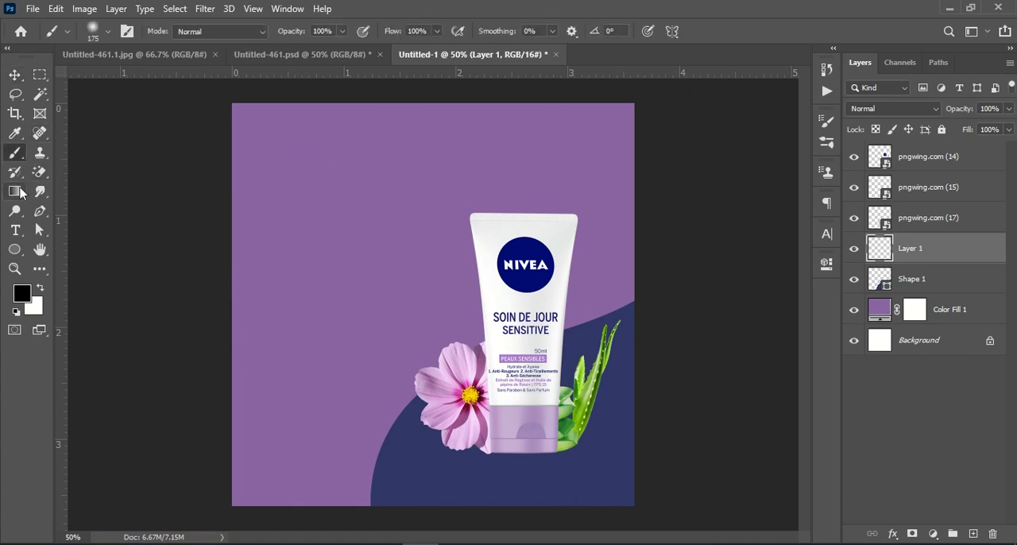
pyautogui.hotkey('shift', 'd')
pyautogui.hotkey('shift', 'd')
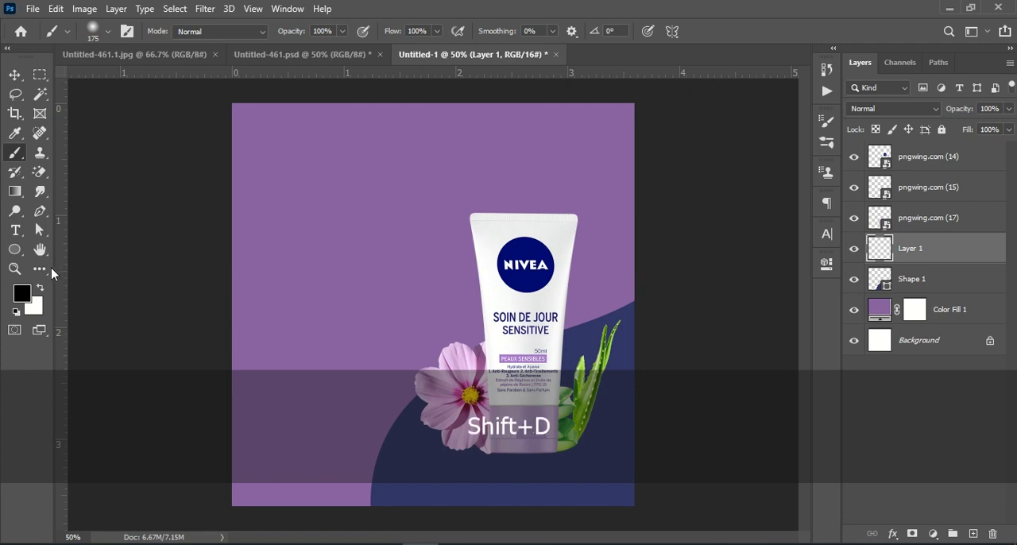
pyautogui.press(']')
pyautogui.press(']')
pyautogui.click(523, 450)
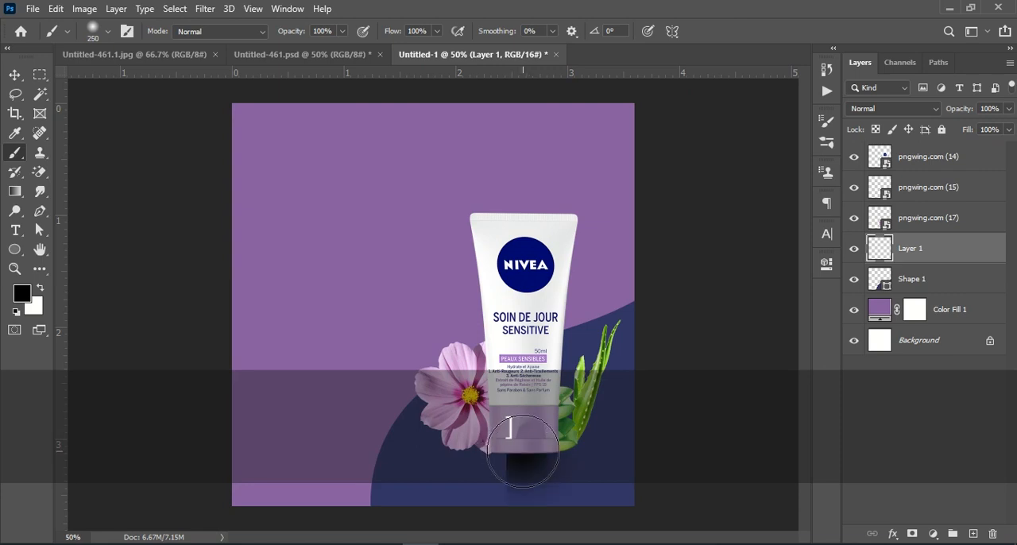
# Step: Flatten and widen the black dab into a thin shadow, 162.56% wide and 10.99% high
pyautogui.hotkey('ctrl', 't')
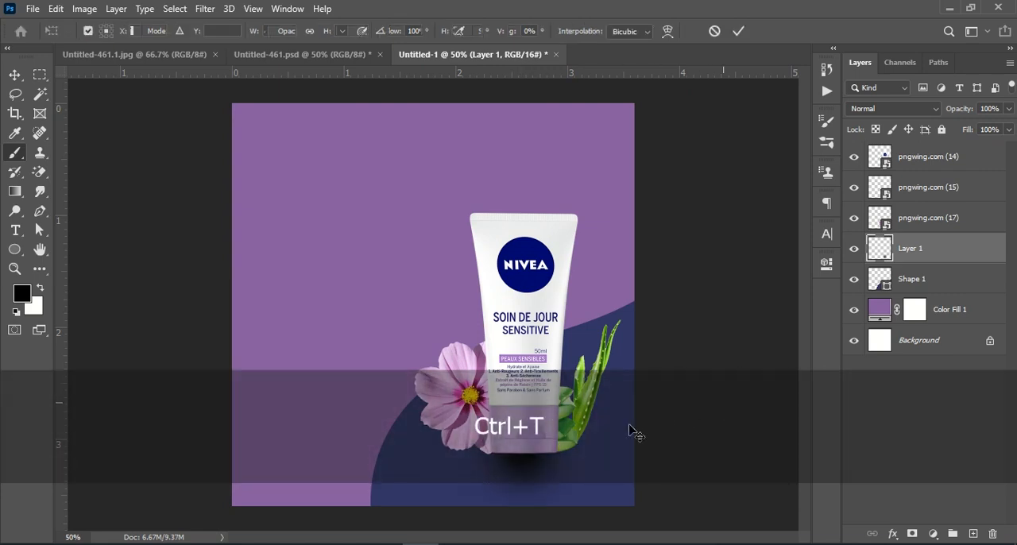
pyautogui.press('shift')
pyautogui.moveTo(519, 505); pyautogui.dragTo(422, 396)
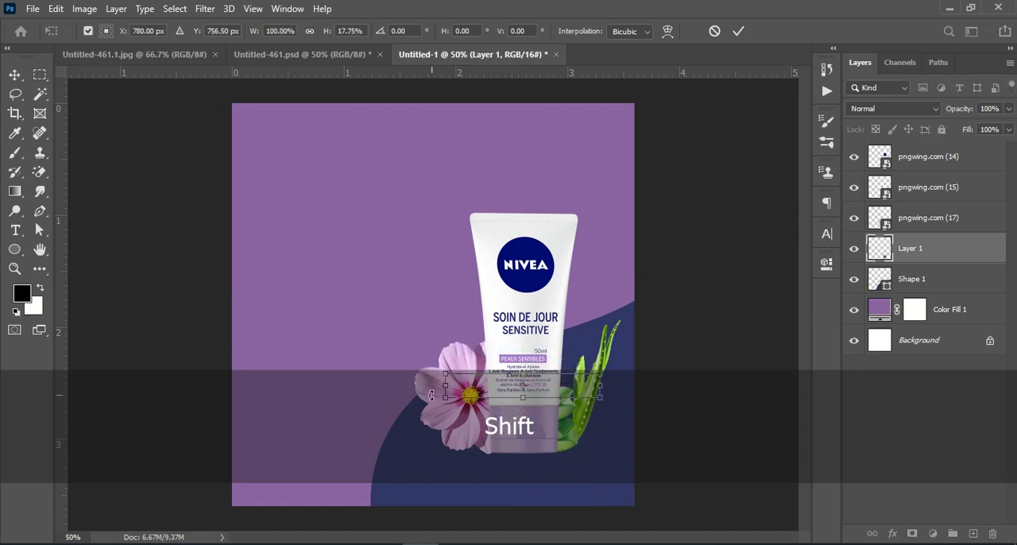
pyautogui.moveTo(564, 389); pyautogui.dragTo(518, 220)
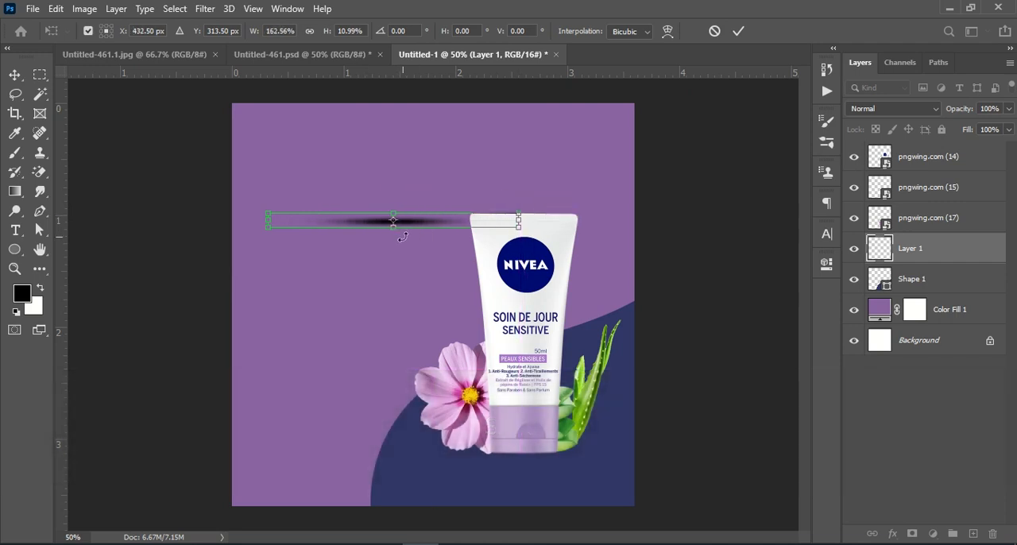
pyautogui.click(738, 31)
pyautogui.press('b')
# Step: Move the thin shadow beneath the base of the NIVEA tube
pyautogui.click(16, 77)
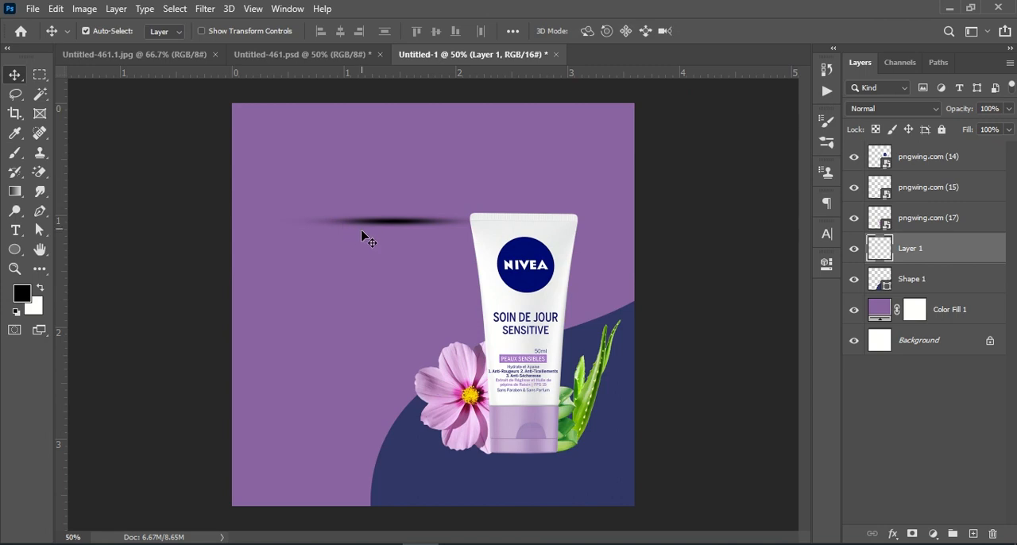
pyautogui.moveTo(370, 228); pyautogui.dragTo(502, 456)
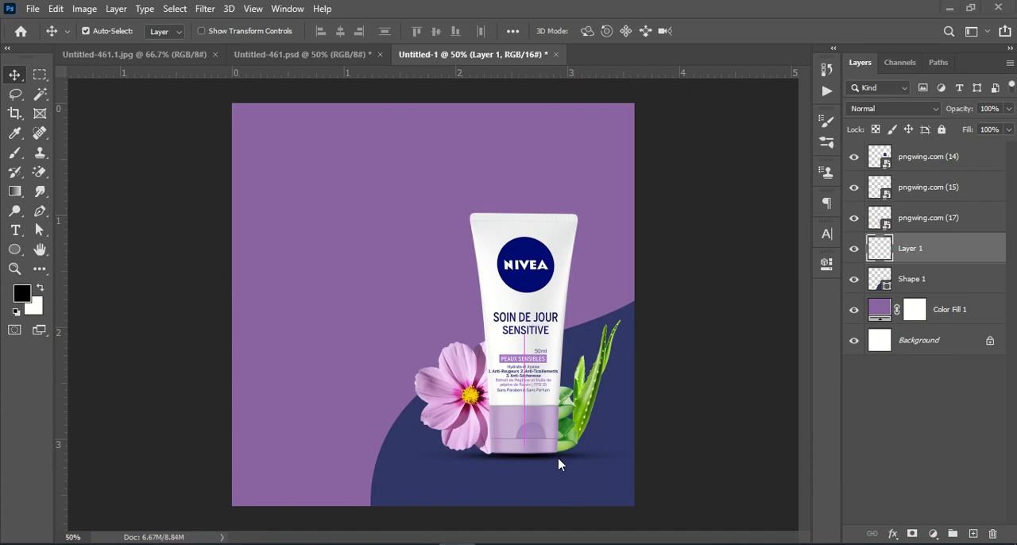
pyautogui.moveTo(566, 465); pyautogui.dragTo(559, 463)
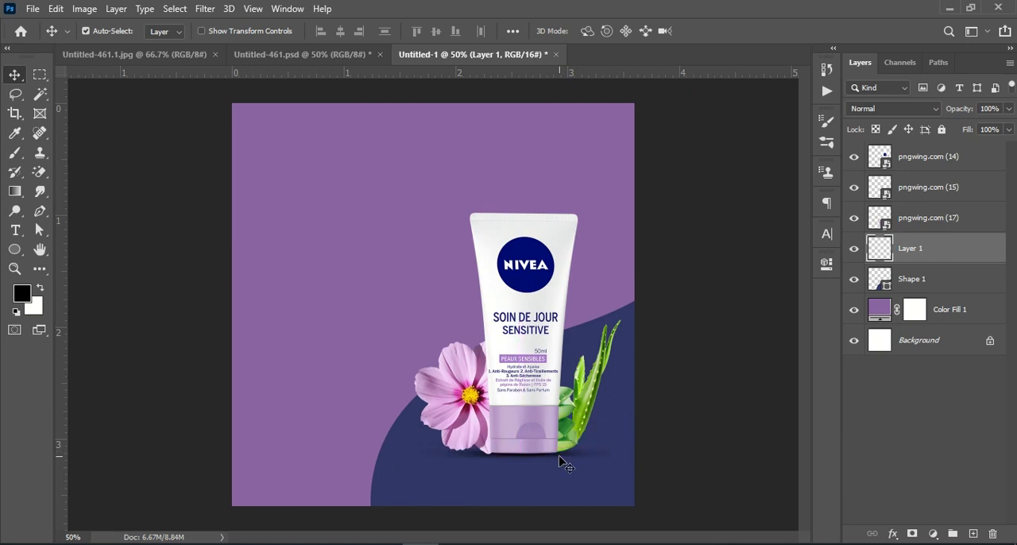
# Step: Try scaling the shadow under the tube to 58.93%, and delete its layer
pyautogui.hotkey('ctrl', 't')
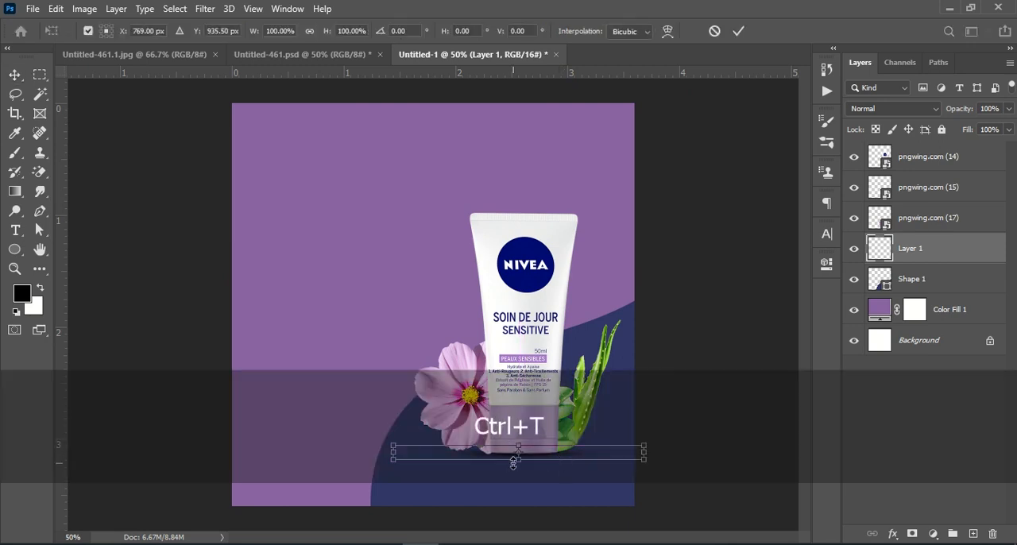
pyautogui.moveTo(518, 460); pyautogui.dragTo(538, 461)
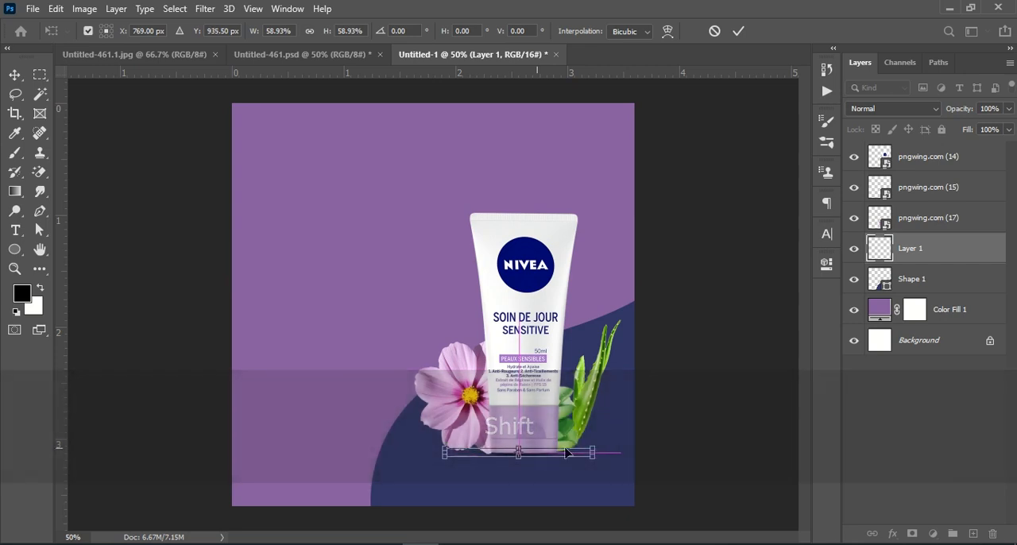
pyautogui.click(908, 416)
pyautogui.hotkey('ctrl', 't')
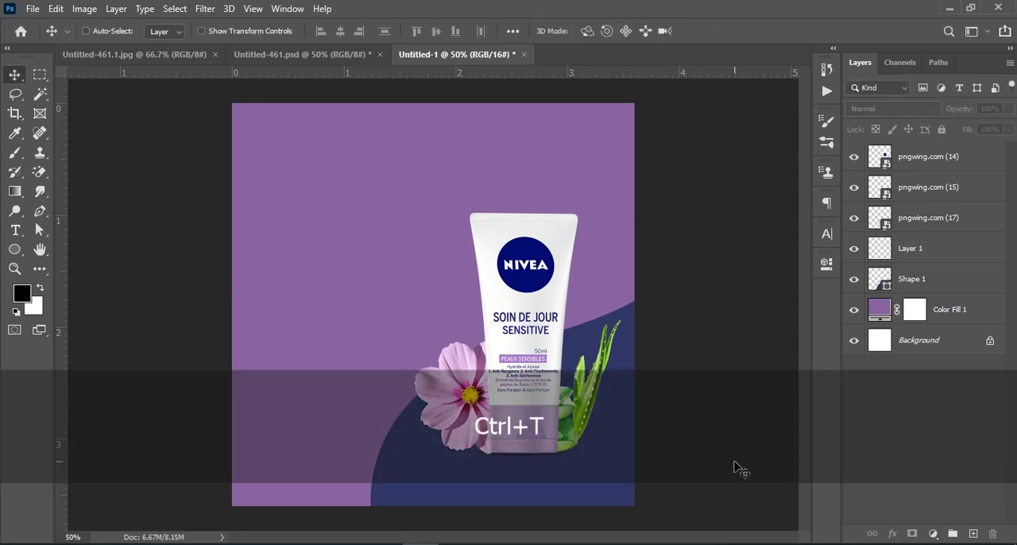
pyautogui.press('Down')
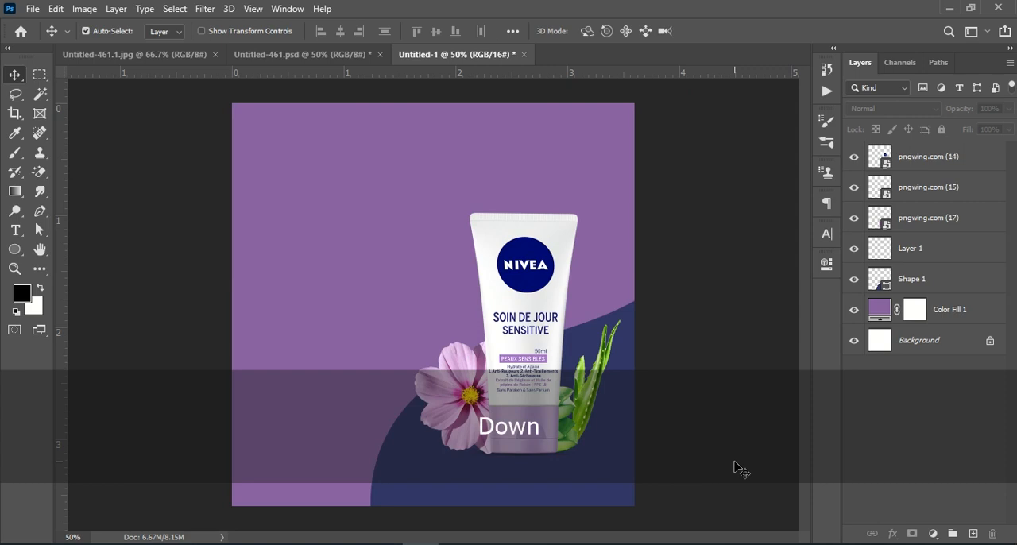
pyautogui.click(951, 264)
pyautogui.click(992, 534)
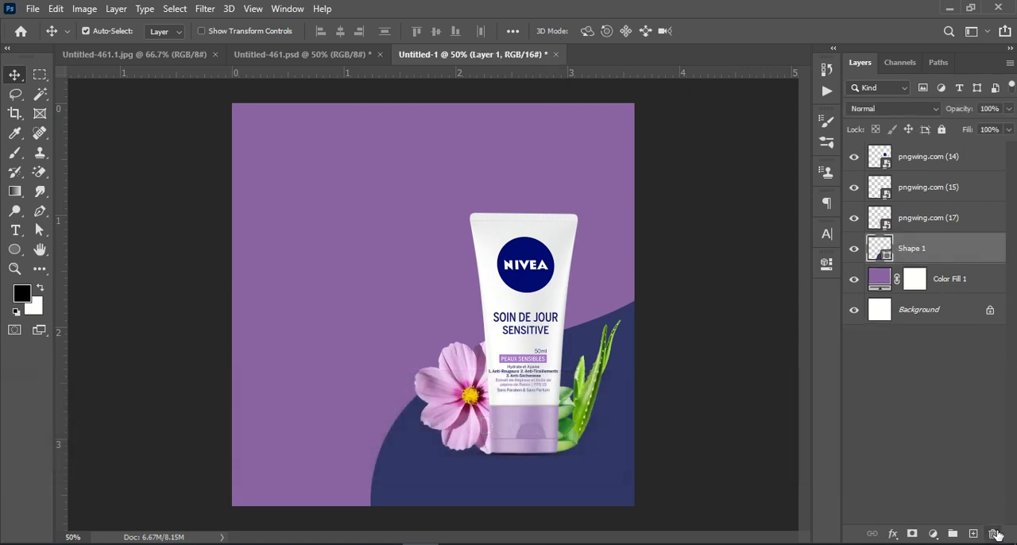
# Step: Add a layer above the curved shape and paint a soft black 250 px dab on the empty purple area
pyautogui.click(15, 153)
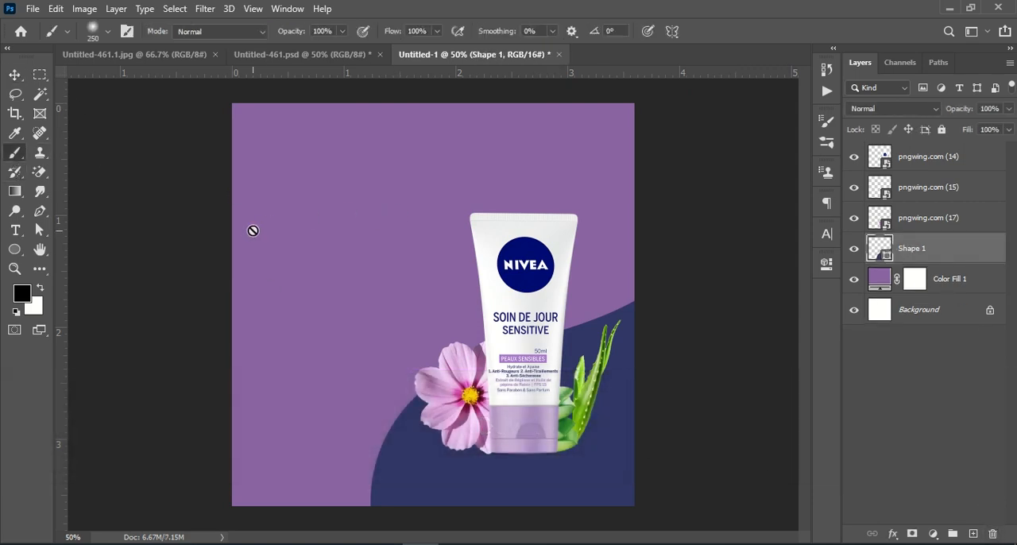
pyautogui.click(972, 533)
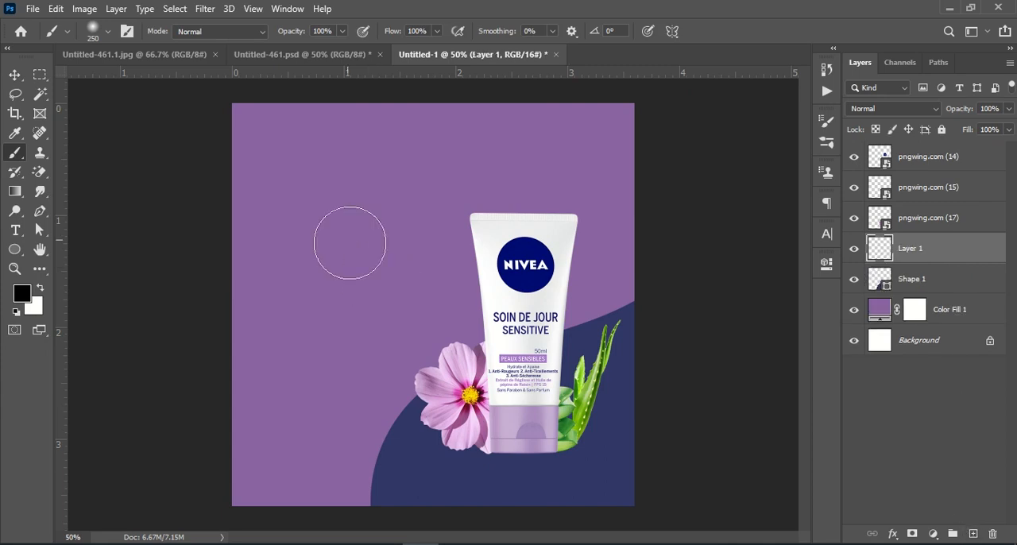
pyautogui.click(341, 232)
# Step: Stretch and flatten the black dab into a thin shadow strip, 144.93% wide and 6.76% high
pyautogui.press('ctrl')
pyautogui.hotkey('ctrl', 't')
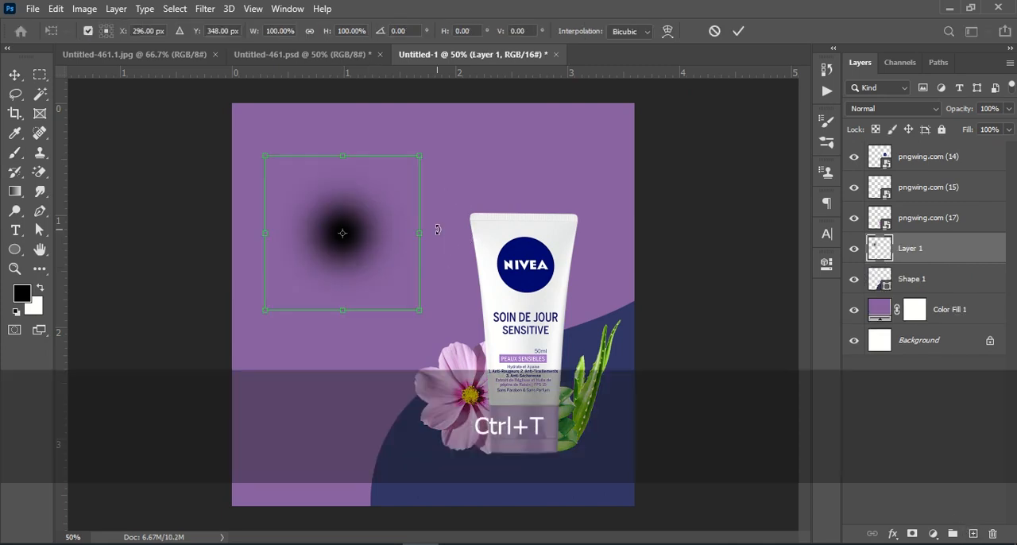
pyautogui.moveTo(336, 312); pyautogui.dragTo(337, 253)
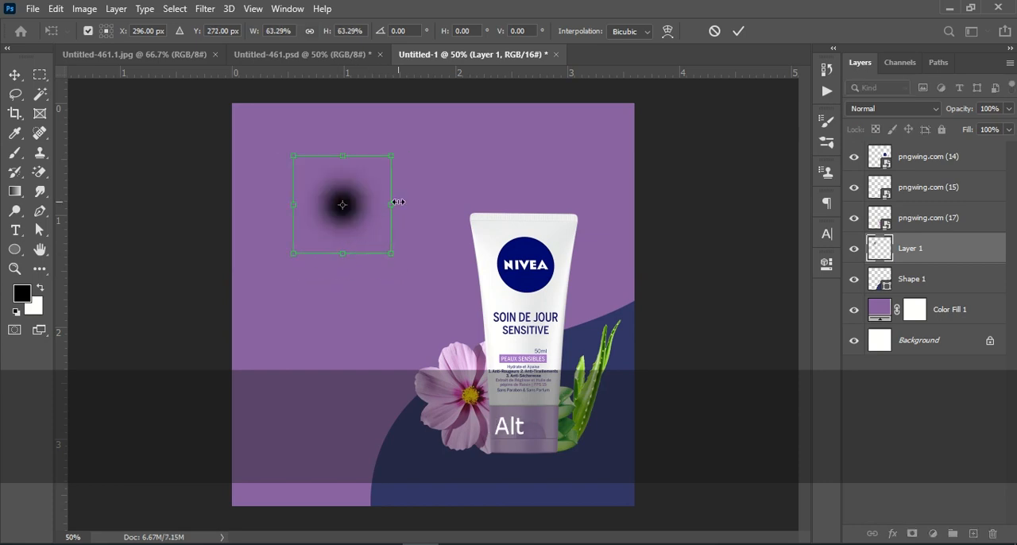
pyautogui.moveTo(398, 202); pyautogui.dragTo(577, 204)
pyautogui.moveTo(430, 350); pyautogui.dragTo(430, 241)
pyautogui.moveTo(433, 181)
pyautogui.mouseDown()
pyautogui.moveTo(354, 296)
pyautogui.moveTo(364, 300)
pyautogui.mouseUp()
pyautogui.moveTo(373, 367); pyautogui.dragTo(370, 334)
pyautogui.moveTo(307, 274); pyautogui.dragTo(206, 270)
pyautogui.moveTo(316, 378); pyautogui.dragTo(331, 169)
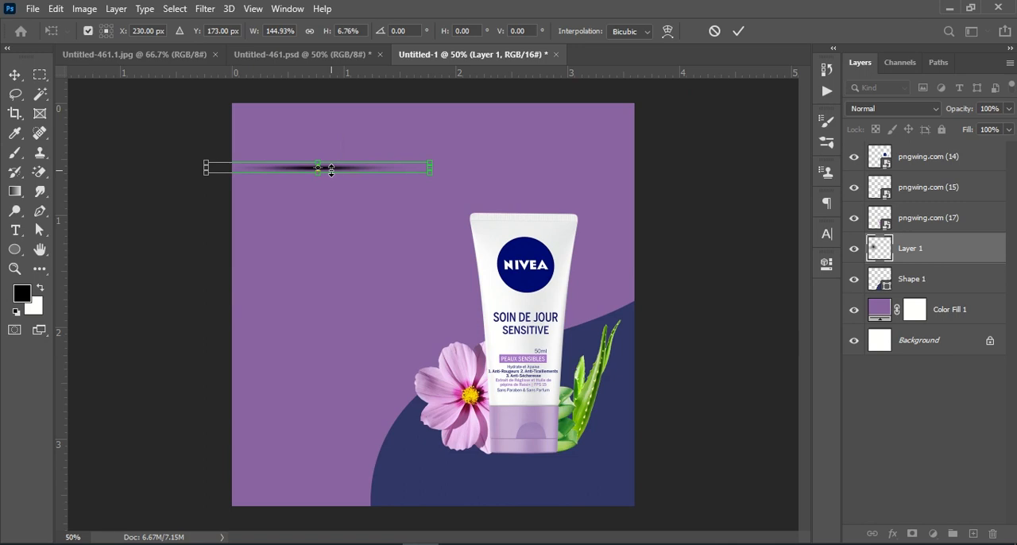
pyautogui.click(737, 32)
pyautogui.press('b')
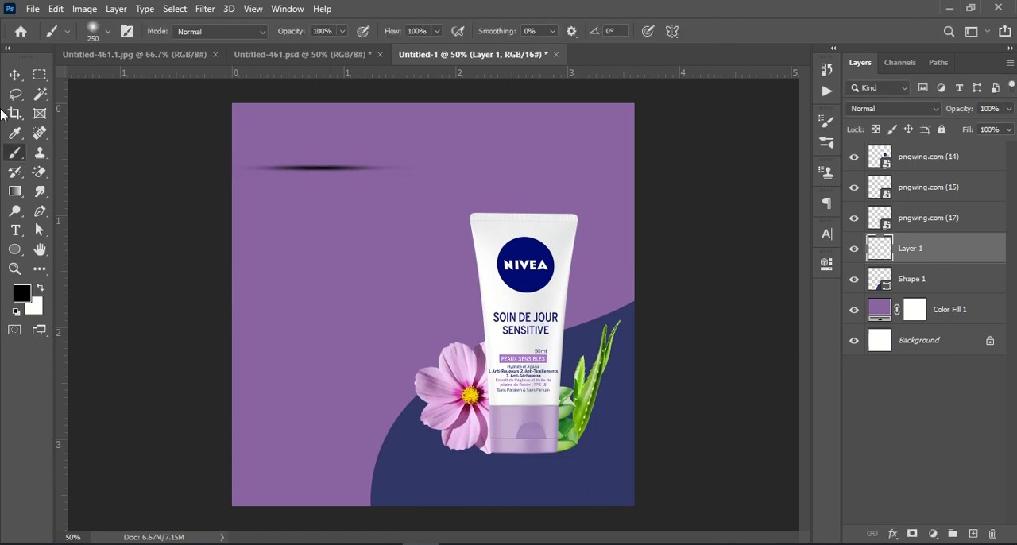
# Step: Position the shadow strip directly under the tube's base and reduce its layer opacity to 58%
pyautogui.click(16, 72)
pyautogui.moveTo(323, 173)
pyautogui.mouseDown()
pyautogui.moveTo(522, 472)
pyautogui.moveTo(522, 461)
pyautogui.mouseUp()
pyautogui.click(932, 417)
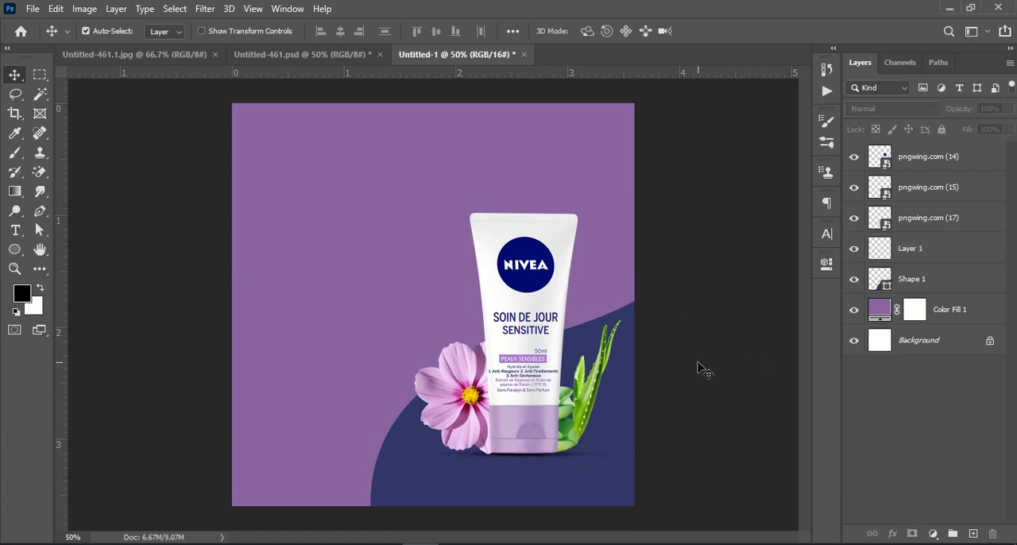
pyautogui.click(921, 250)
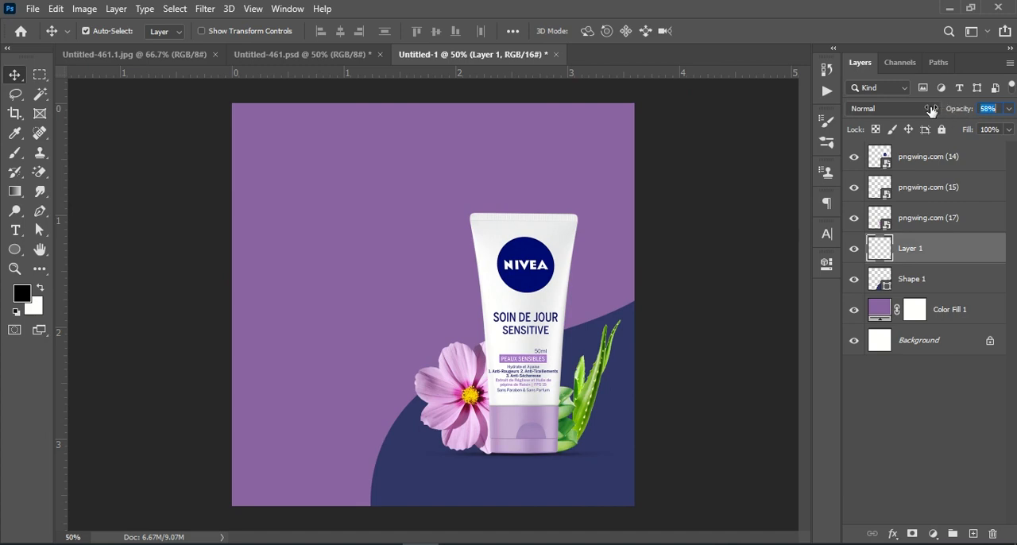
pyautogui.click(968, 419)
# Step: Group the tube, aloe vera and flower layers and check the group by toggling its visibility
pyautogui.click(915, 223)
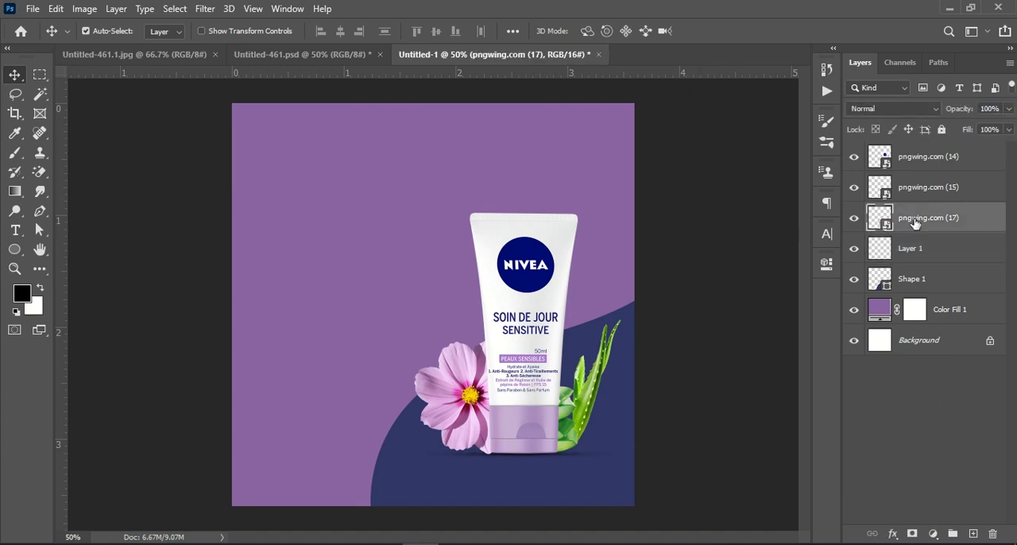
pyautogui.keyDown('shift'); pyautogui.click(942, 157); pyautogui.keyUp('shift')
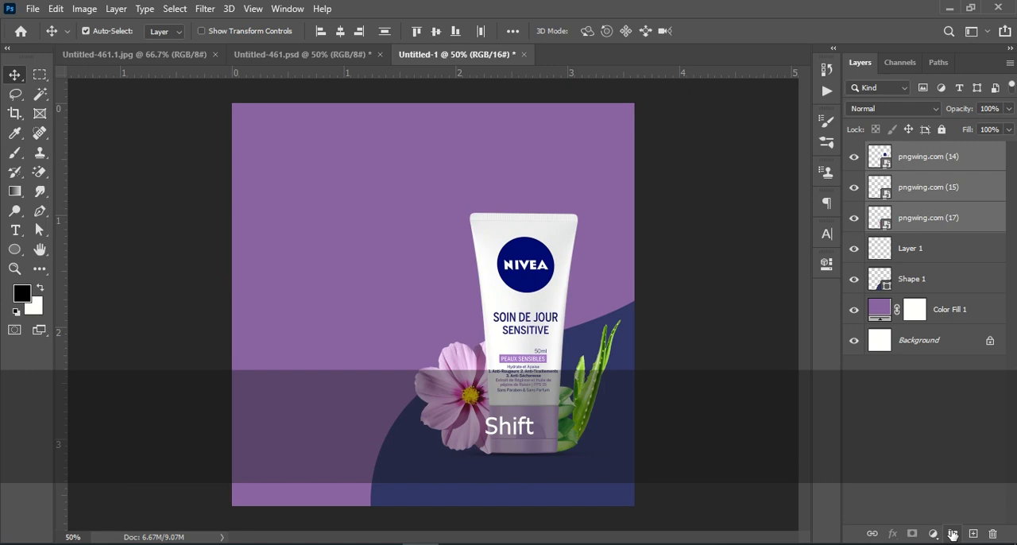
pyautogui.click(953, 534)
pyautogui.click(854, 151)
pyautogui.click(854, 151)
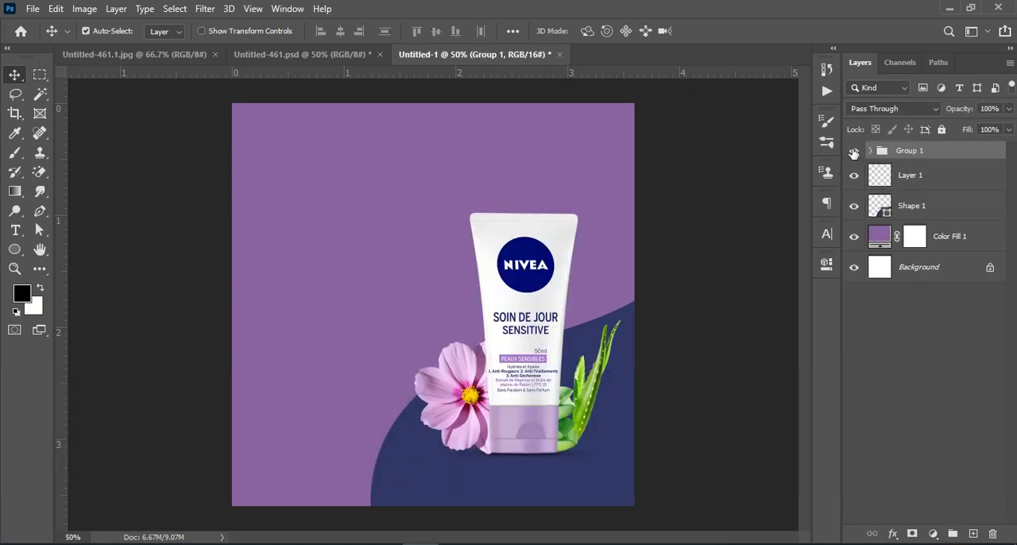
# Step: Duplicate the product group, flip the copy vertically and align it just beneath the original as a mirrored reflection
pyautogui.moveTo(956, 151); pyautogui.dragTo(972, 534)
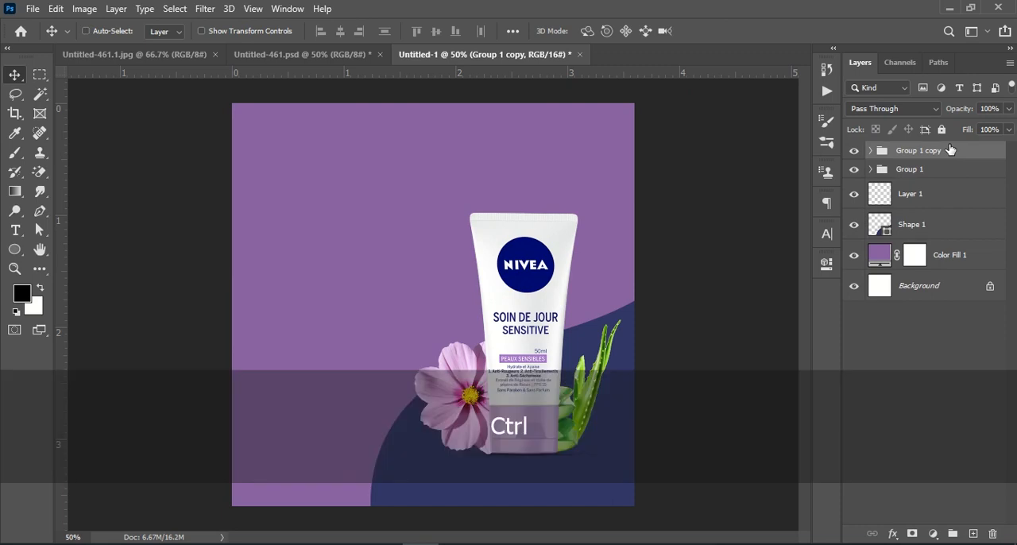
pyautogui.hotkey('ctrl', 't')
pyautogui.rightClick(537, 290)
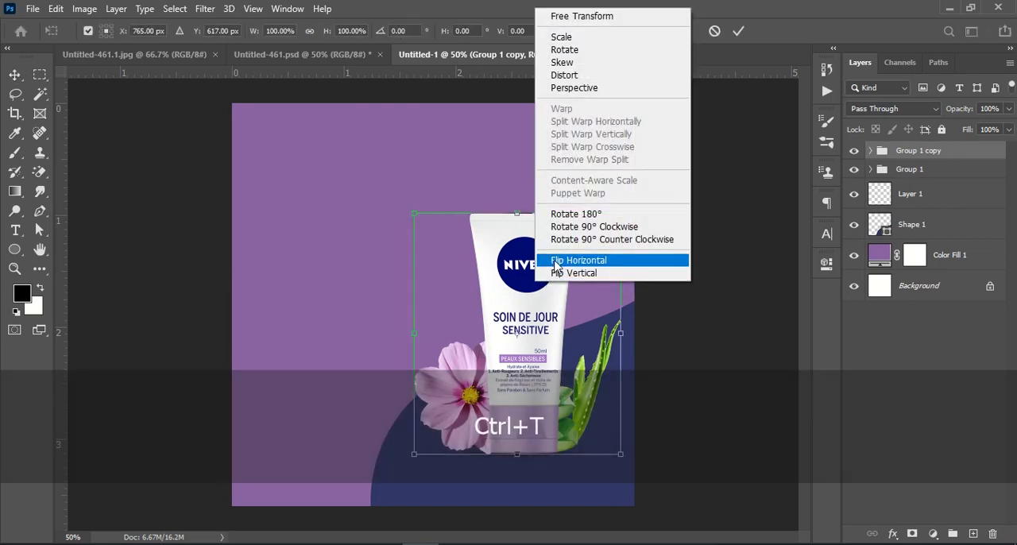
pyautogui.click(584, 272)
pyautogui.moveTo(500, 266); pyautogui.dragTo(513, 496)
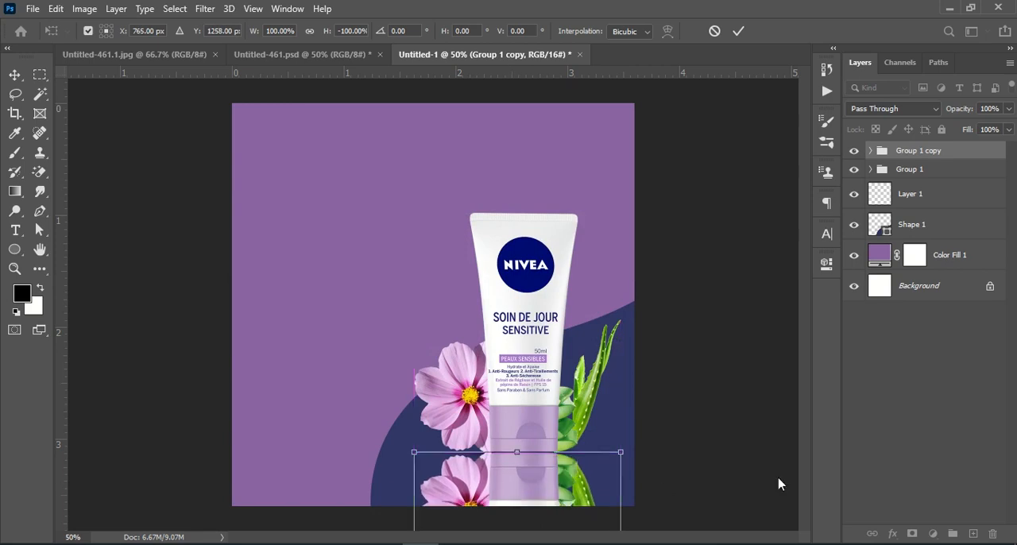
pyautogui.press('Down')
pyautogui.press('Down')
pyautogui.press('Down')
pyautogui.press('Down')
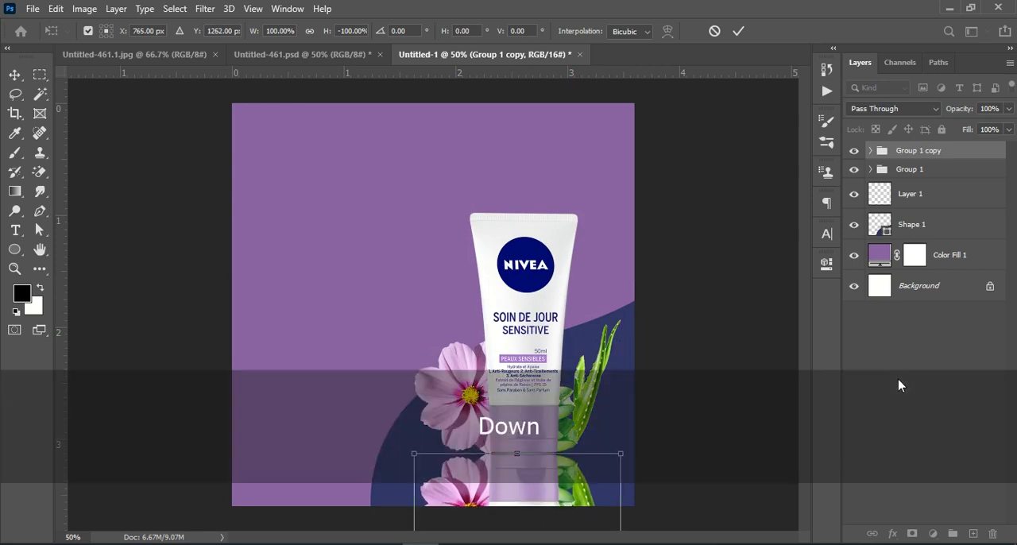
pyautogui.click(915, 370)
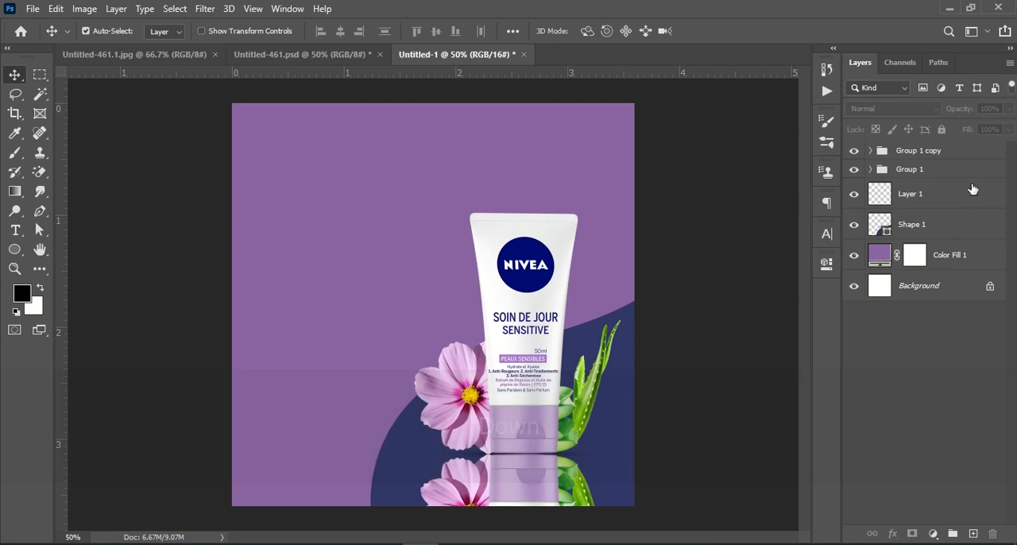
# Step: Reduce the opacity of the mirrored group copy to 32%
pyautogui.click(935, 153)
pyautogui.moveTo(947, 113); pyautogui.dragTo(920, 116)
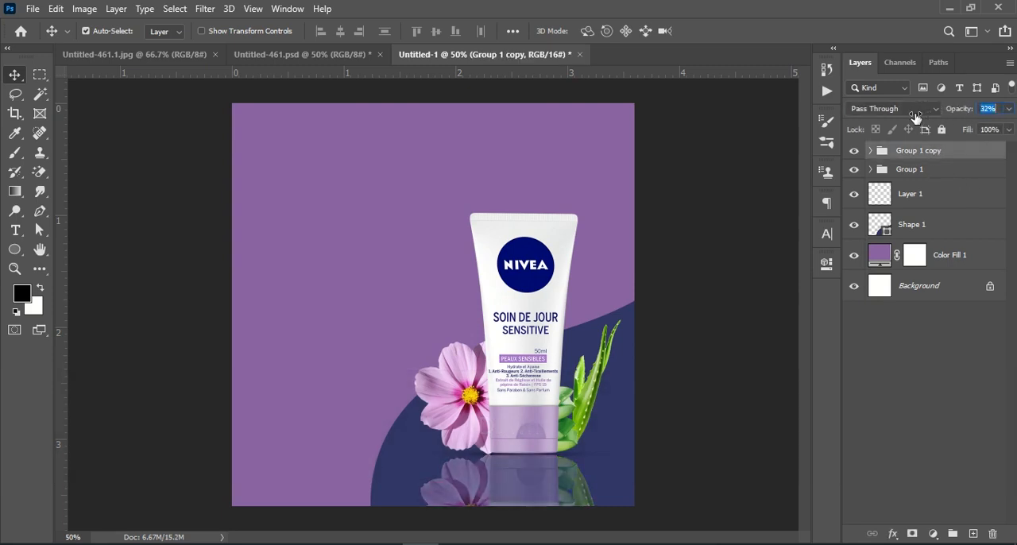
pyautogui.click(878, 354)
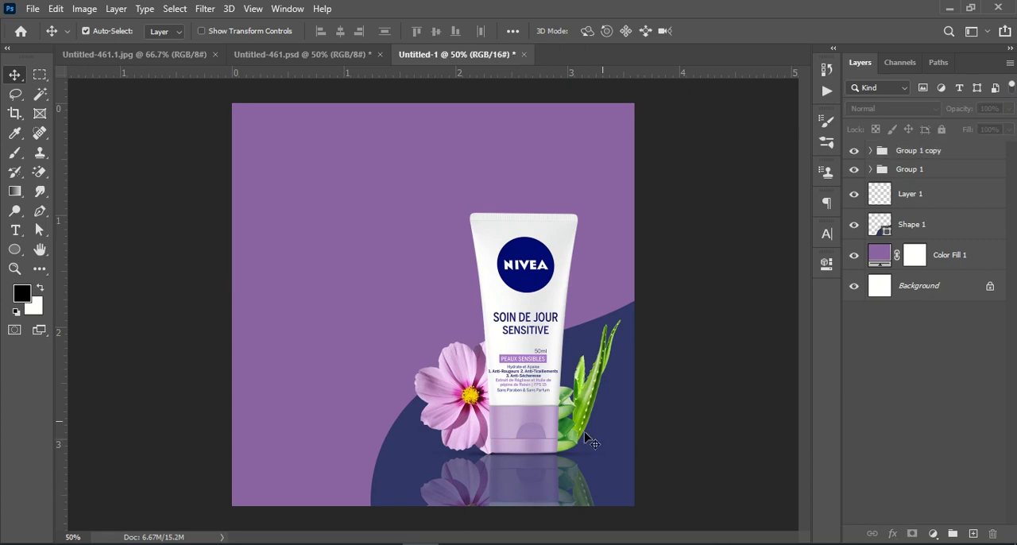
# Step: Copy the "E-Commerce Product" headline layer from Untitled-461.psd into Untitled-1, placing it above the tube toward the upper left of the design
pyautogui.click(262, 55)
pyautogui.click(357, 213)
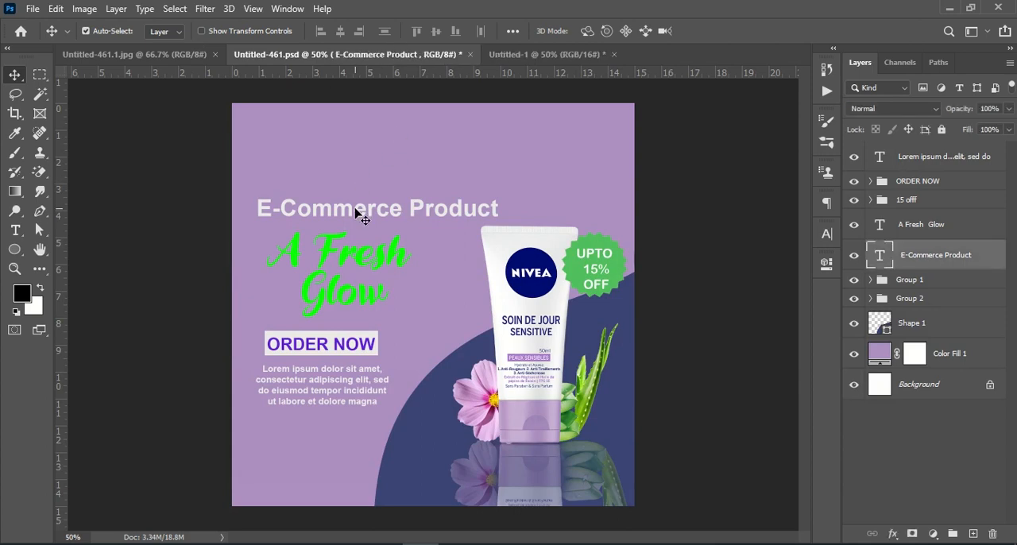
pyautogui.moveTo(916, 264); pyautogui.dragTo(399, 197)
pyautogui.click(954, 404)
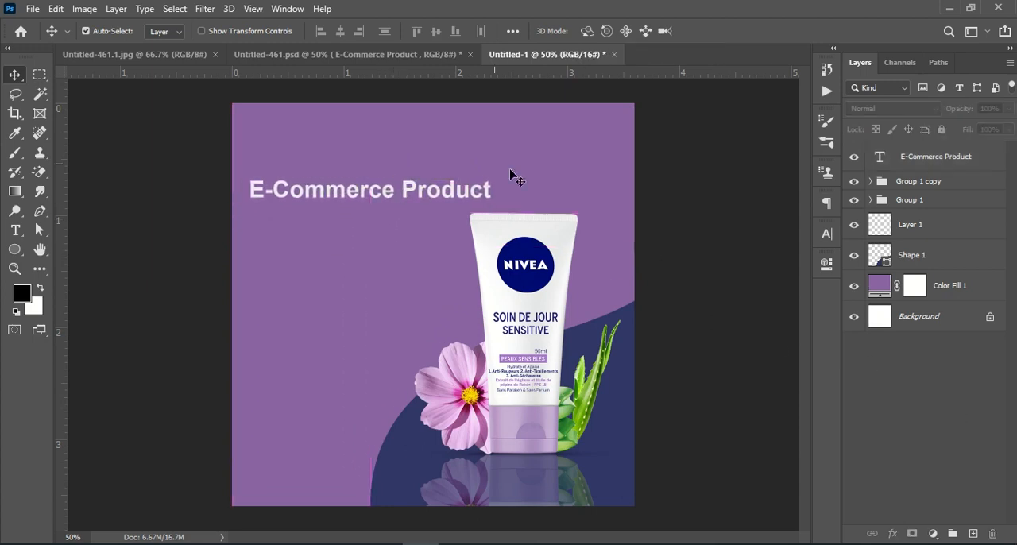
# Step: Copy the "A Fresh Glow" script text from Untitled-461.psd into Untitled-1, directly below the "E-Commerce Product" headline
pyautogui.click(324, 60)
pyautogui.click(343, 264)
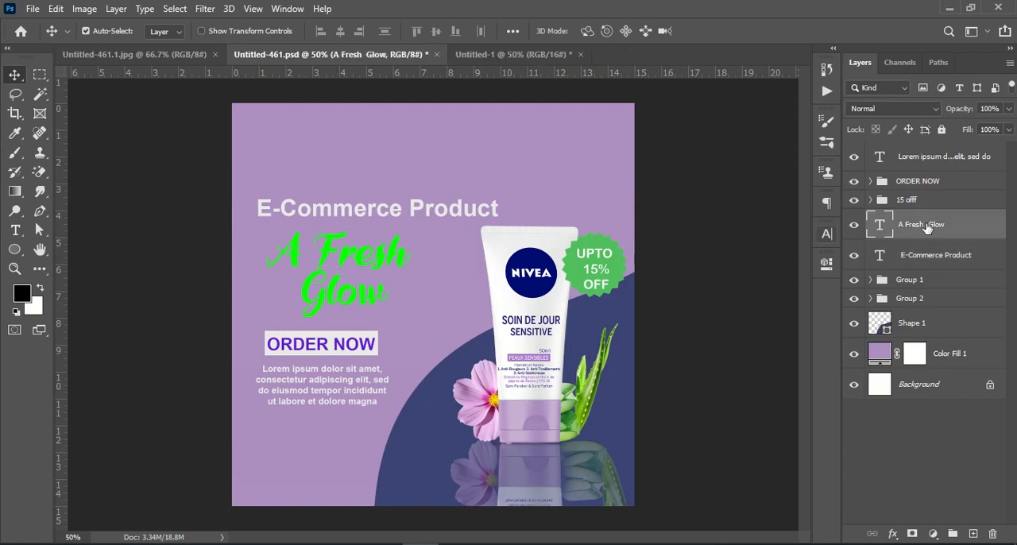
pyautogui.moveTo(923, 227); pyautogui.dragTo(352, 252)
# Step: Copy the ORDER NOW group from Untitled-461.psd into Untitled-1 and position it centred beneath the "A Fresh Glow" text
pyautogui.click(314, 57)
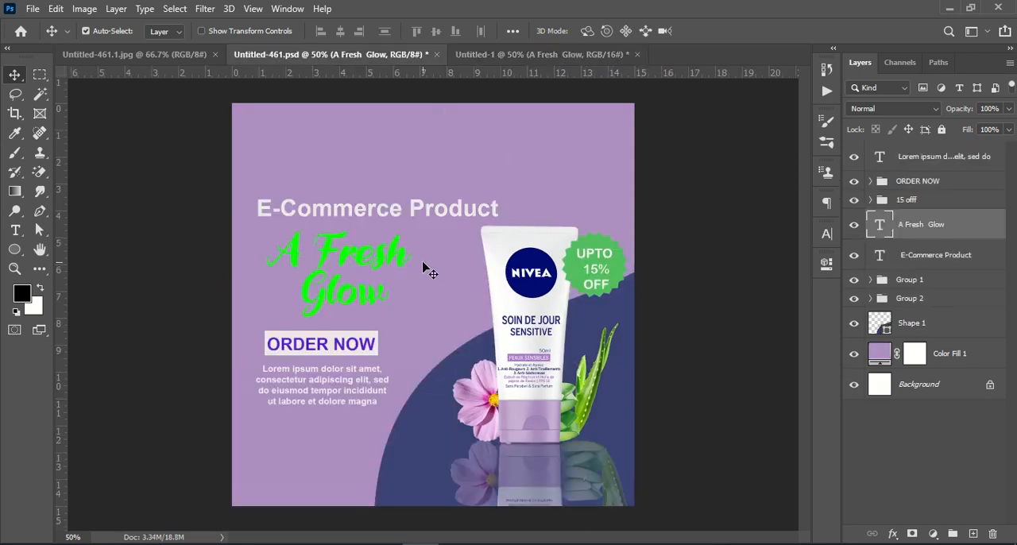
pyautogui.moveTo(914, 182); pyautogui.dragTo(376, 329)
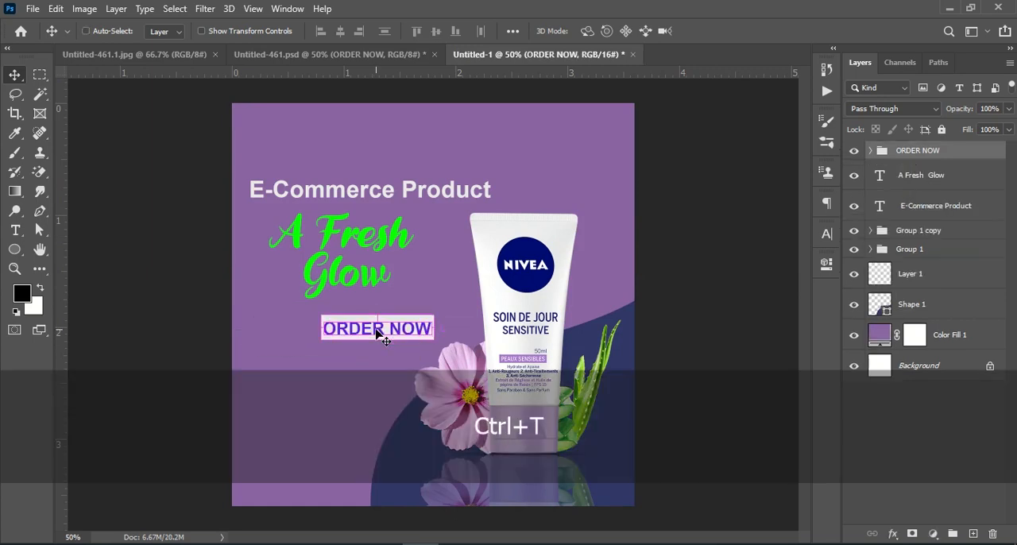
pyautogui.hotkey('ctrl', 't')
pyautogui.moveTo(382, 329); pyautogui.dragTo(344, 325)
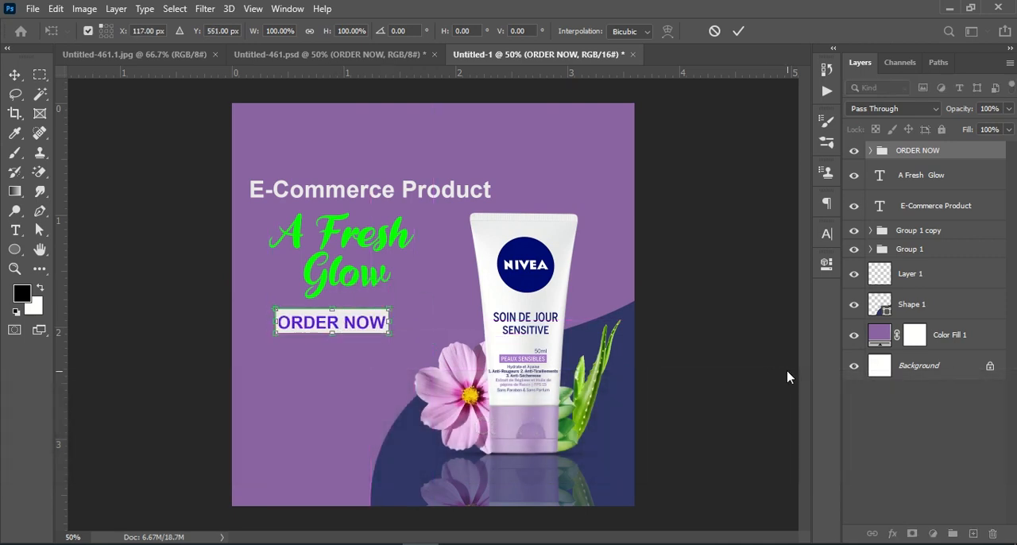
pyautogui.press('Return')
# Step: Copy the Lorem ipsum paragraph layer from Untitled-461.psd into Untitled-1 and position it just beneath the ORDER NOW label
pyautogui.click(325, 55)
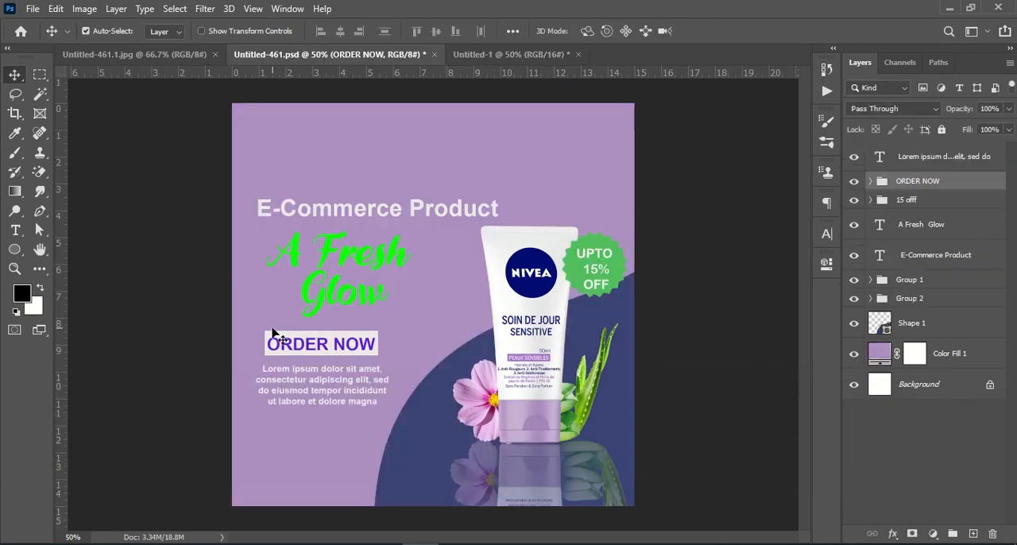
pyautogui.doubleClick(308, 387)
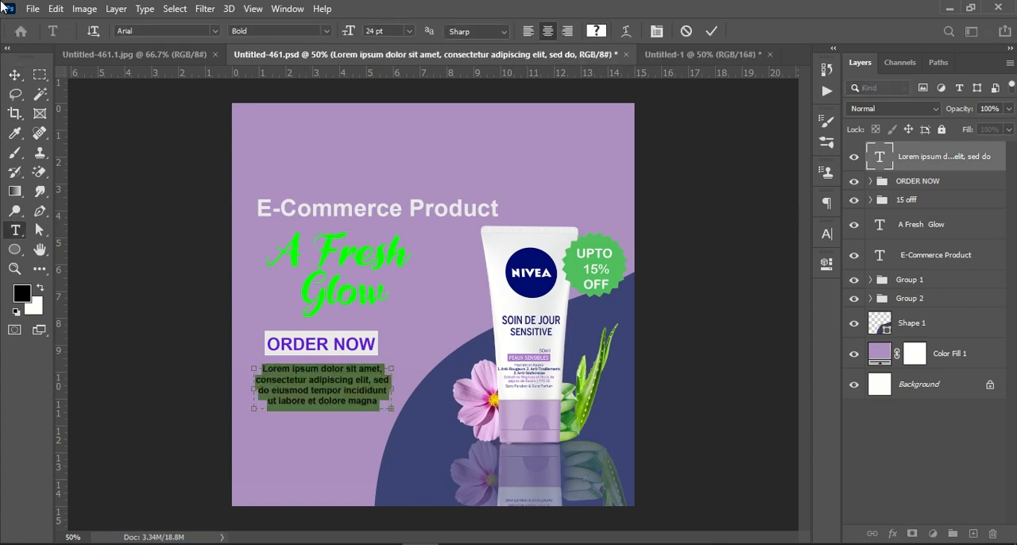
pyautogui.moveTo(957, 171); pyautogui.dragTo(663, 55)
pyautogui.moveTo(663, 55); pyautogui.dragTo(207, 366)
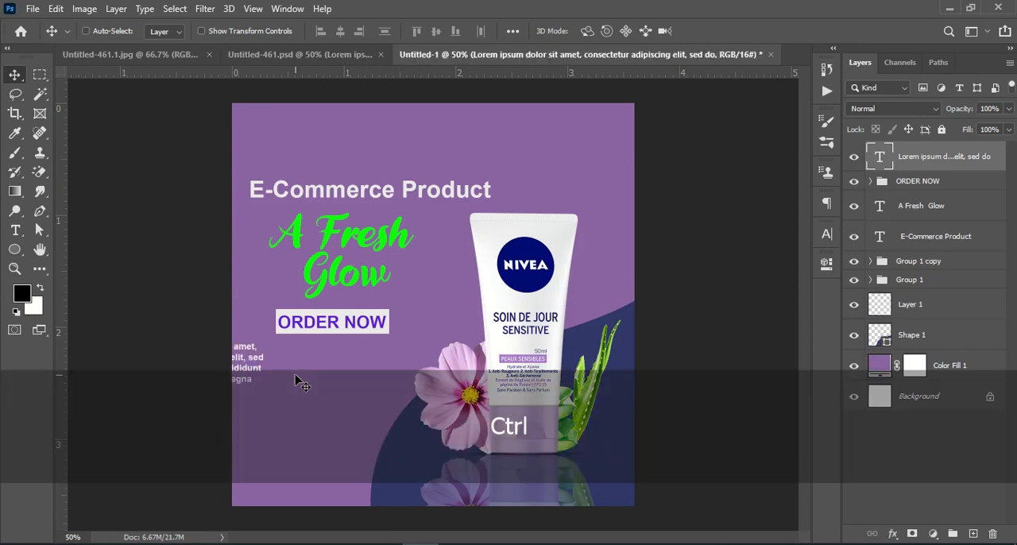
pyautogui.hotkey('ctrl', 't')
pyautogui.moveTo(287, 375); pyautogui.dragTo(423, 370)
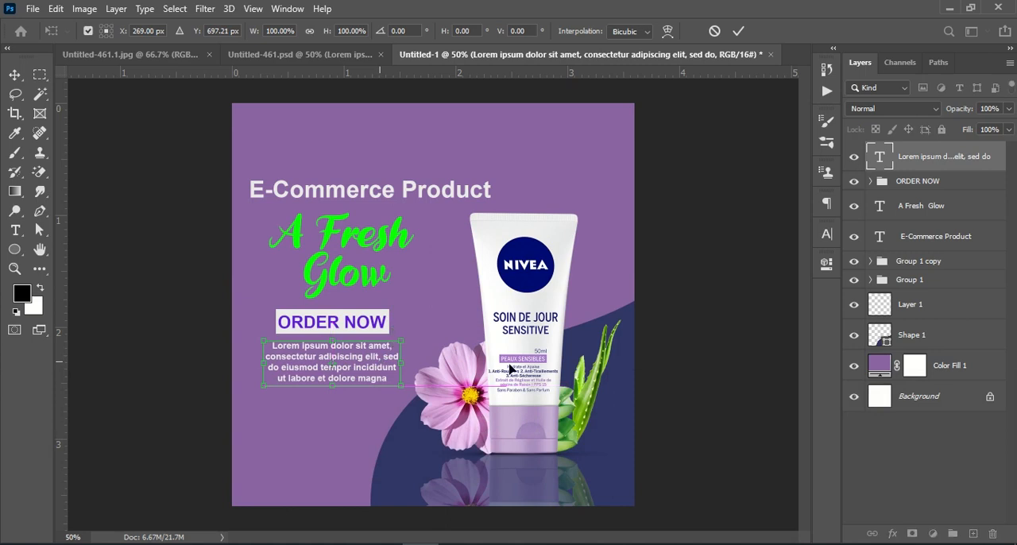
pyautogui.click(920, 446)
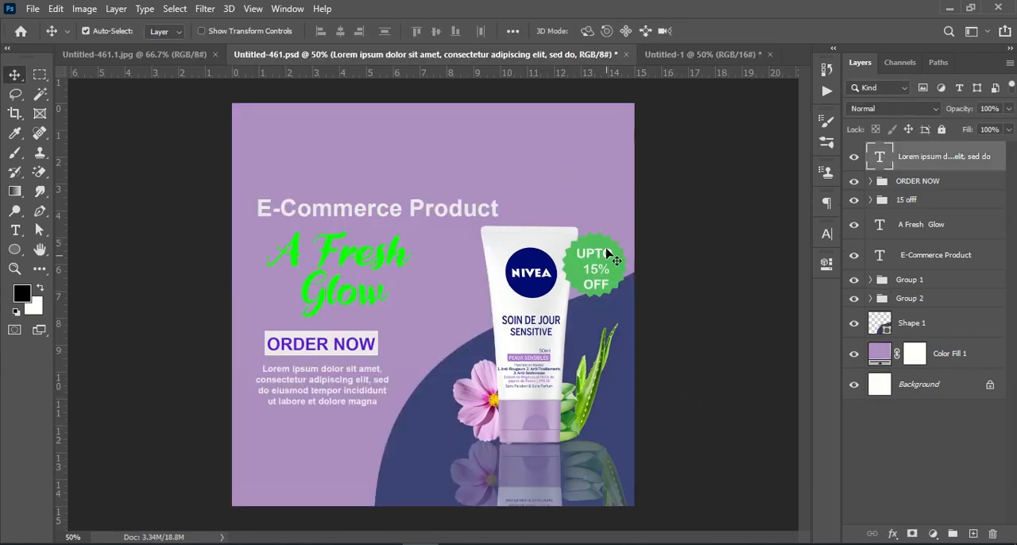
# Step: Copy the "15 offf" badge group from Untitled-461.psd into Untitled-1, accepting the depth difference, and position it over the tube's upper-right corner
pyautogui.click(592, 265)
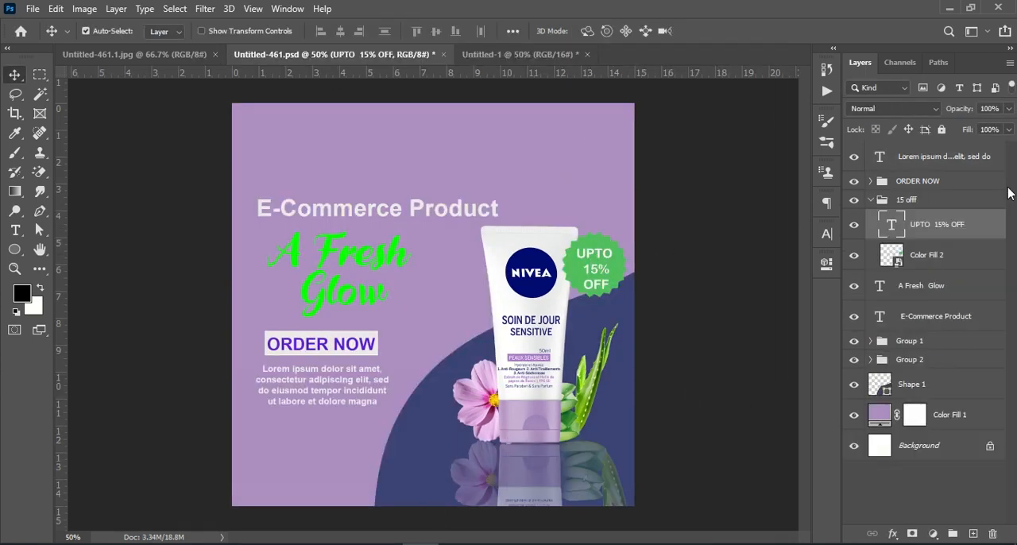
pyautogui.click(869, 199)
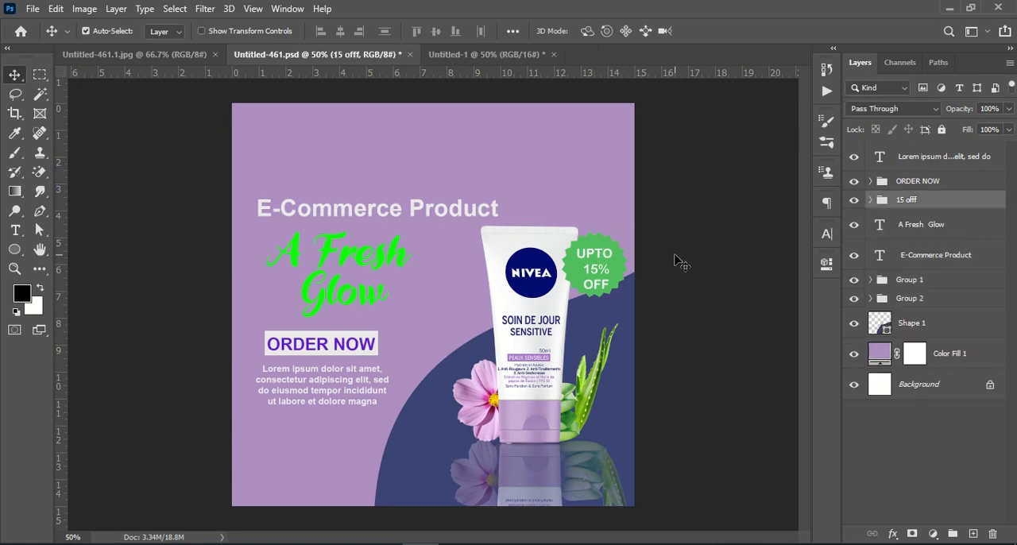
pyautogui.moveTo(962, 202); pyautogui.dragTo(610, 279)
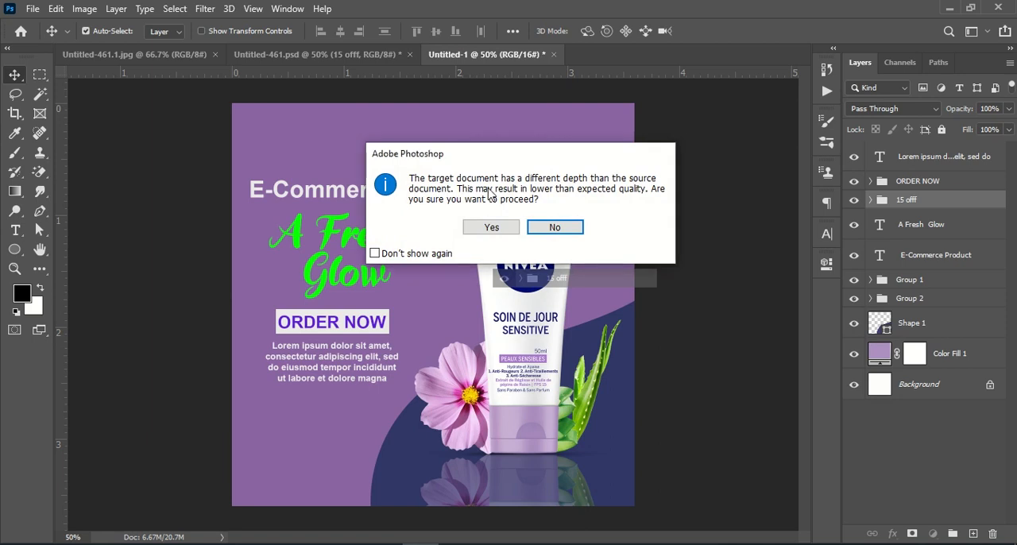
pyautogui.click(492, 226)
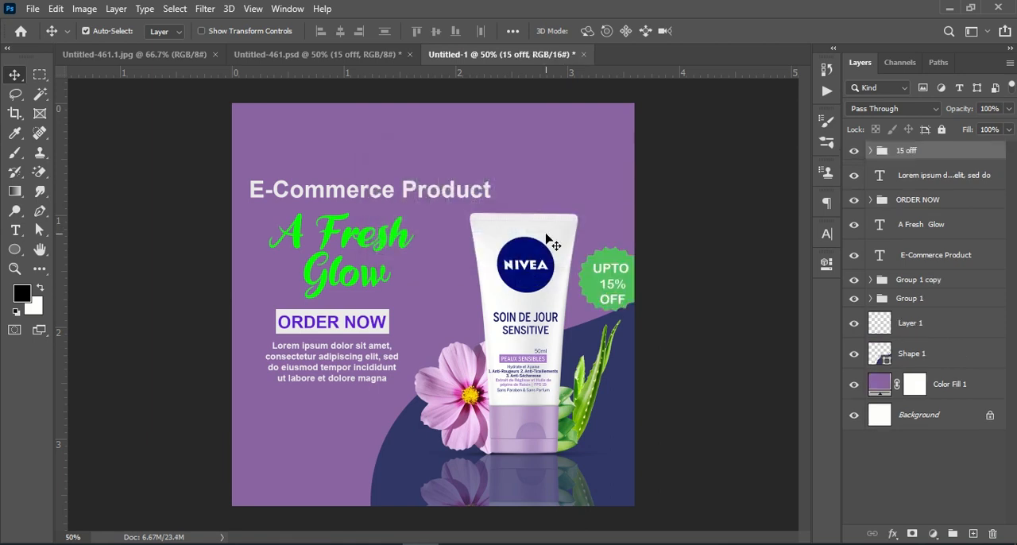
pyautogui.hotkey('ctrl', 't')
pyautogui.moveTo(630, 280); pyautogui.dragTo(604, 227)
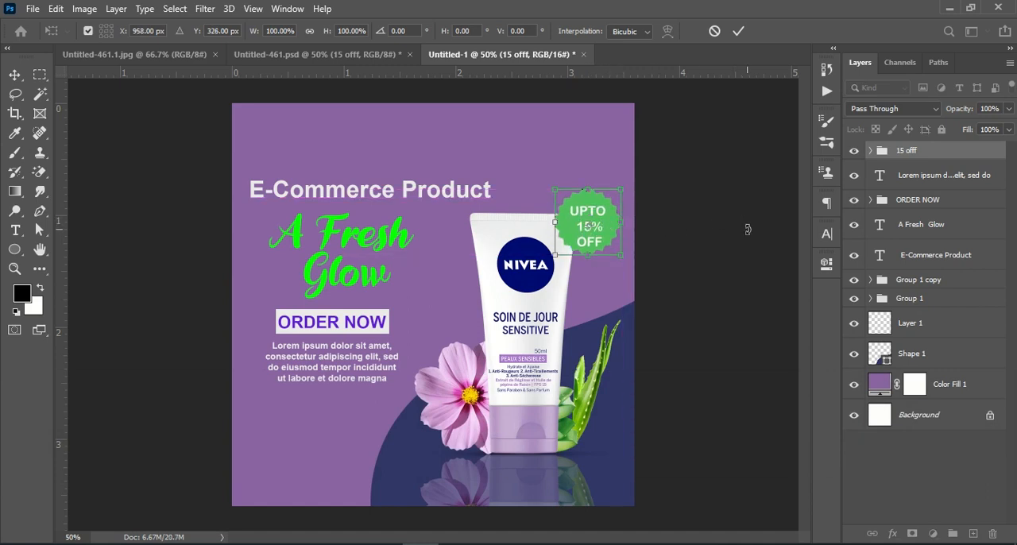
pyautogui.click(748, 35)
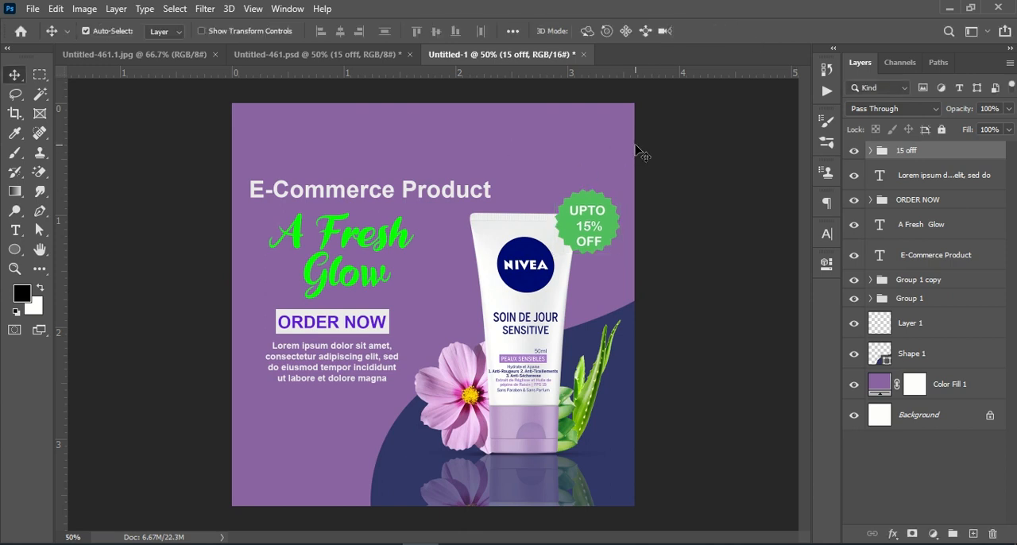